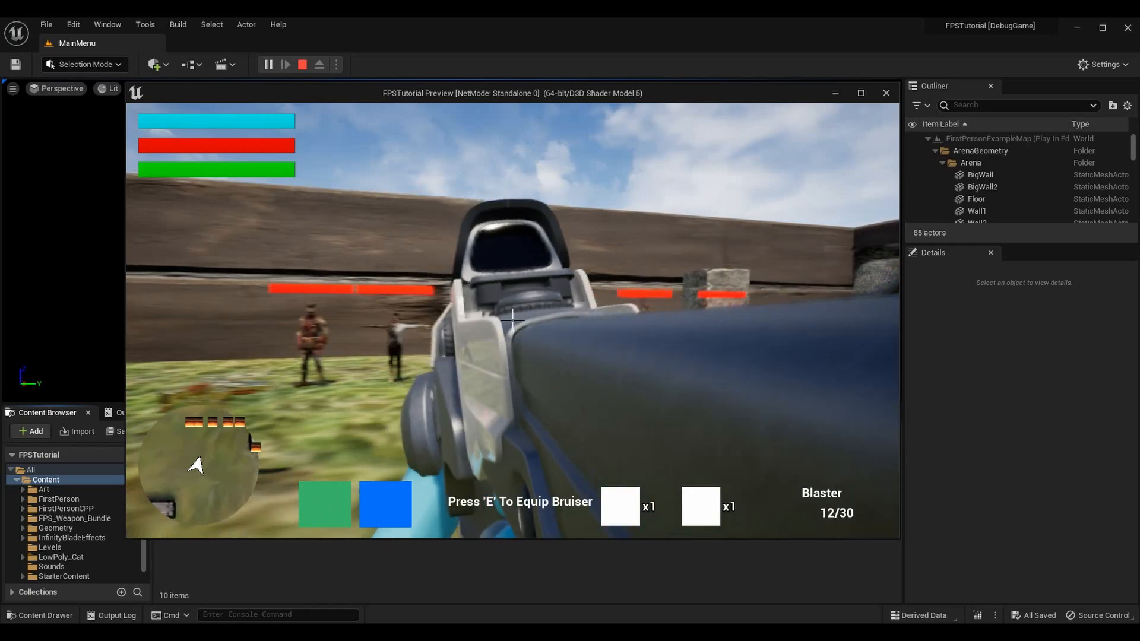
- Walk around the arena in the running game preview to inspect the level, and end the play session
key(d)
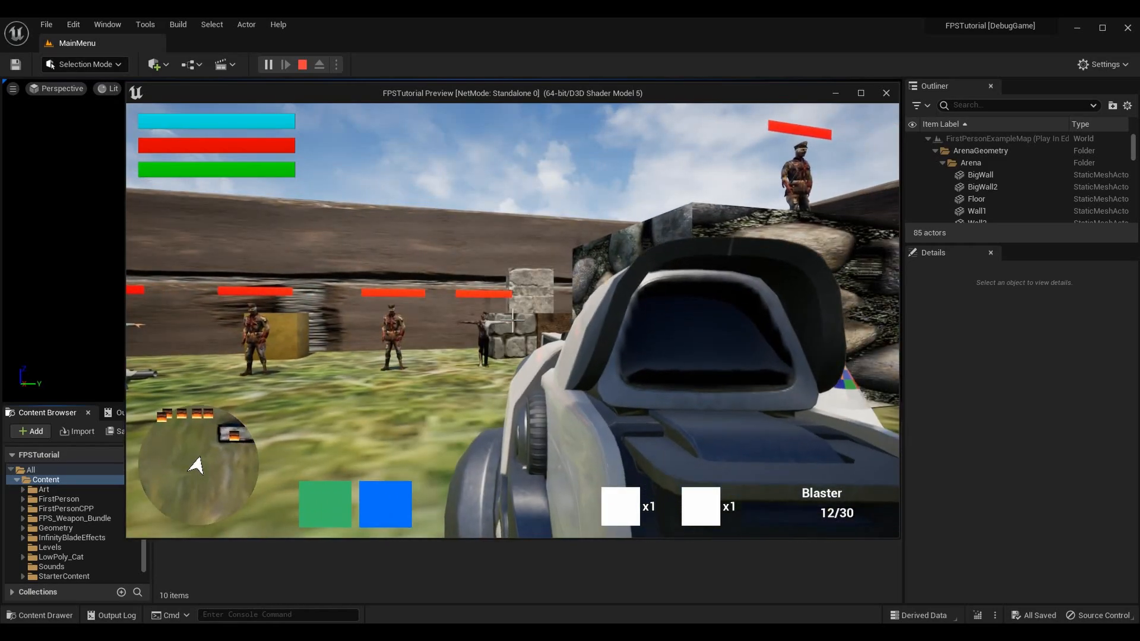
key(w)
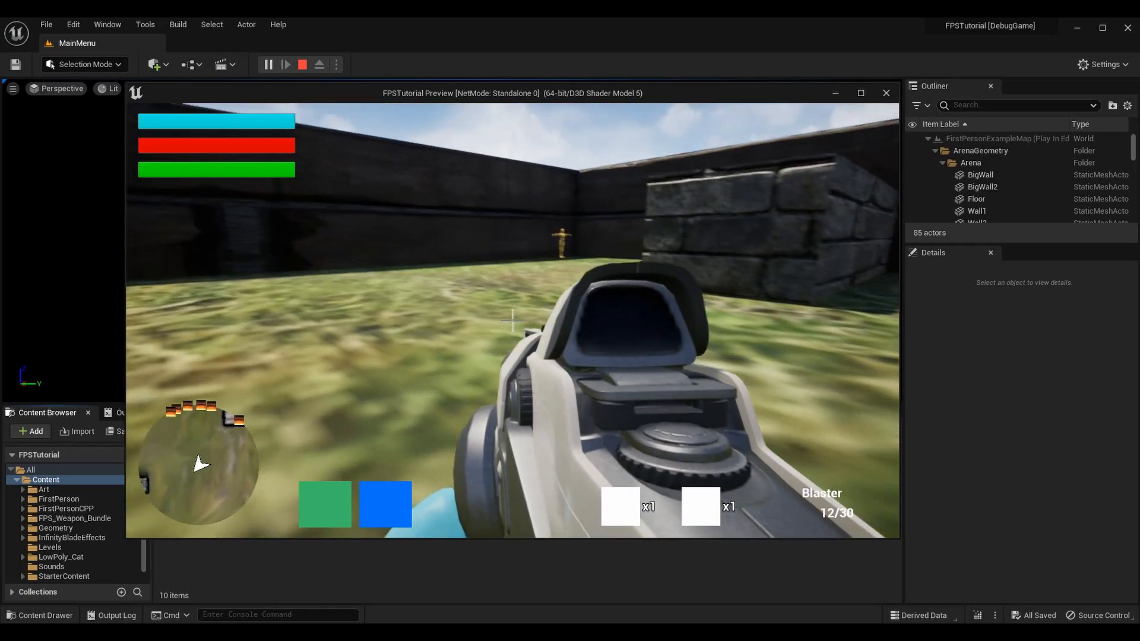
key(w)
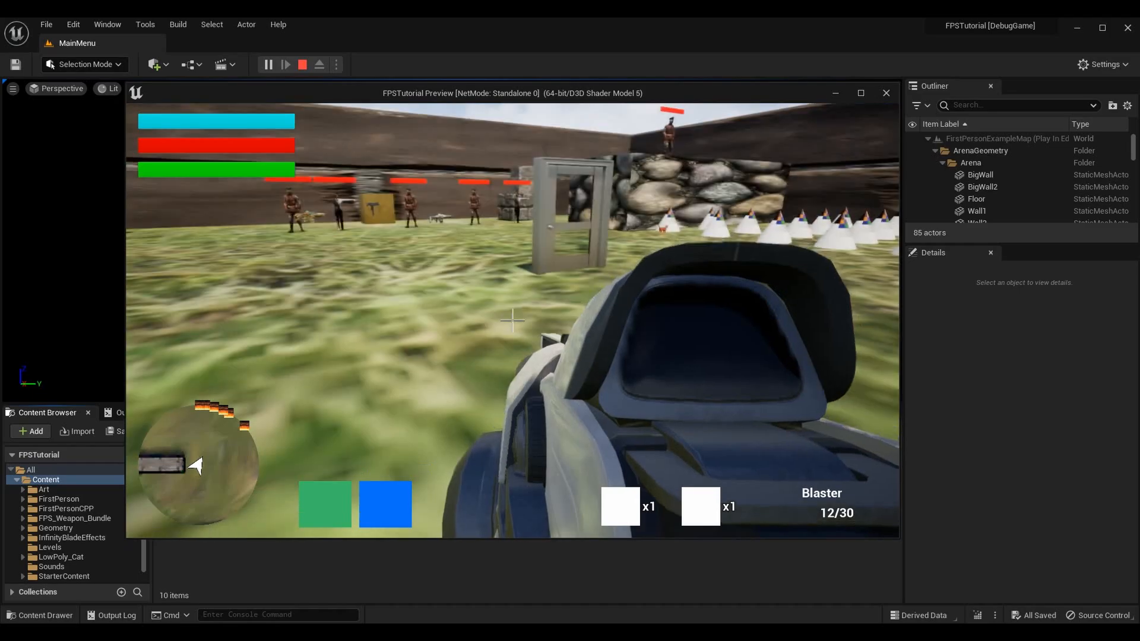
key(w)
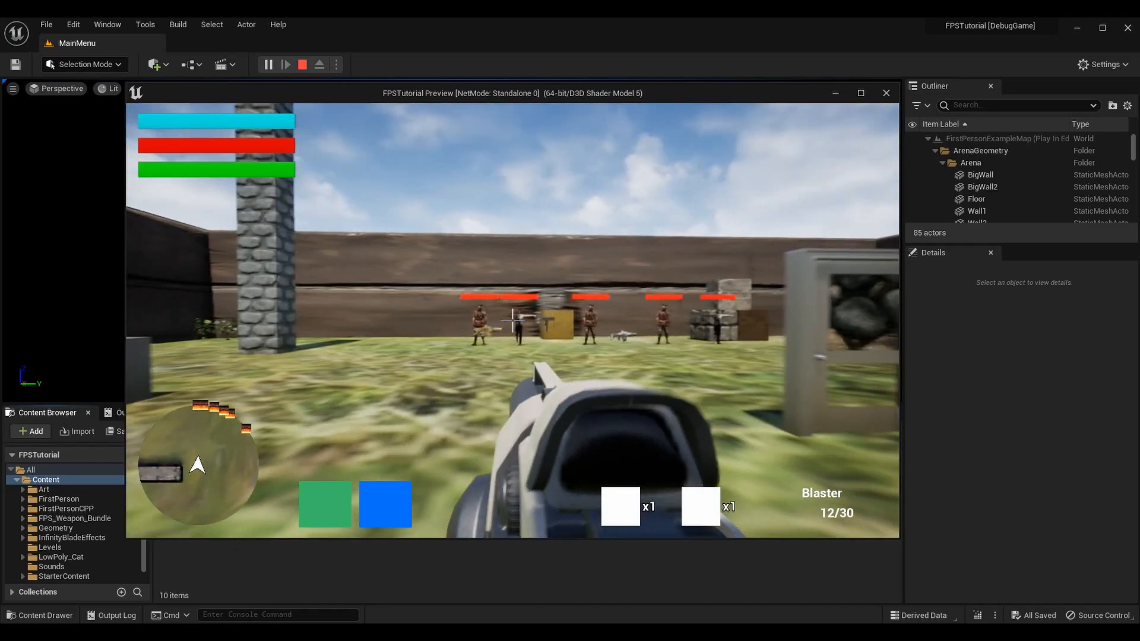
key(w)
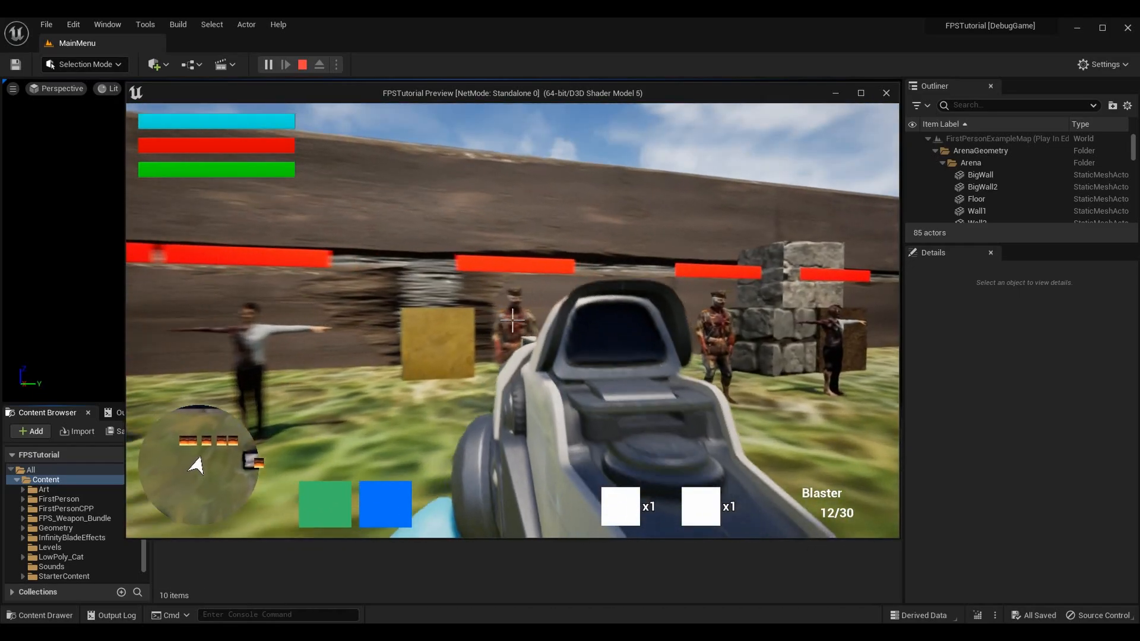
key(d)
key(w)
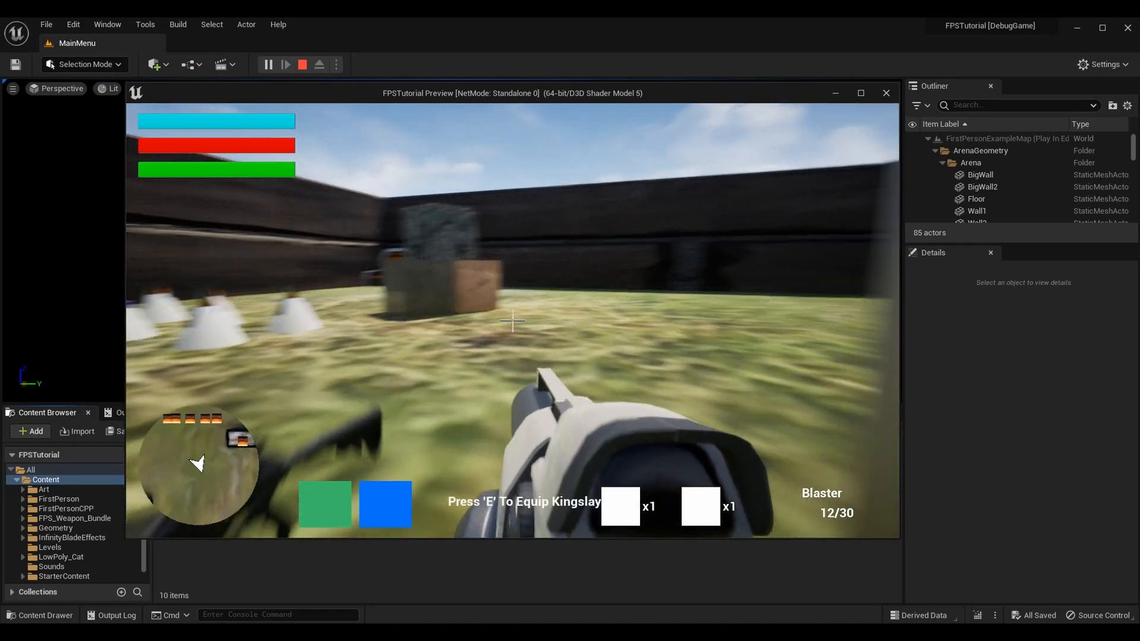
key(s)
key(s)
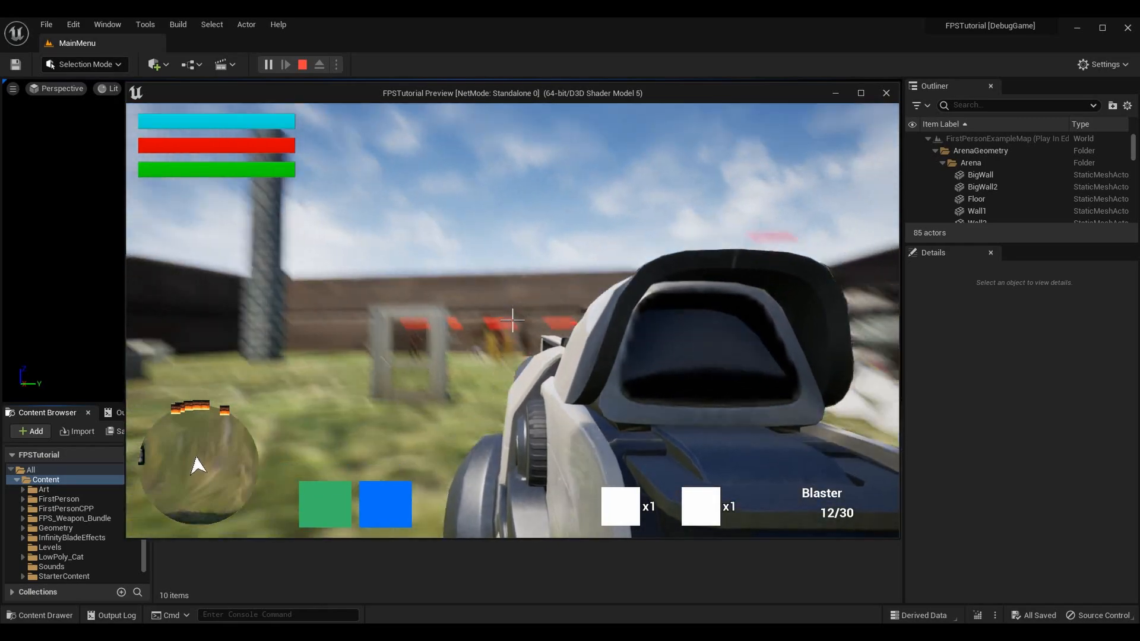
key(Escape)
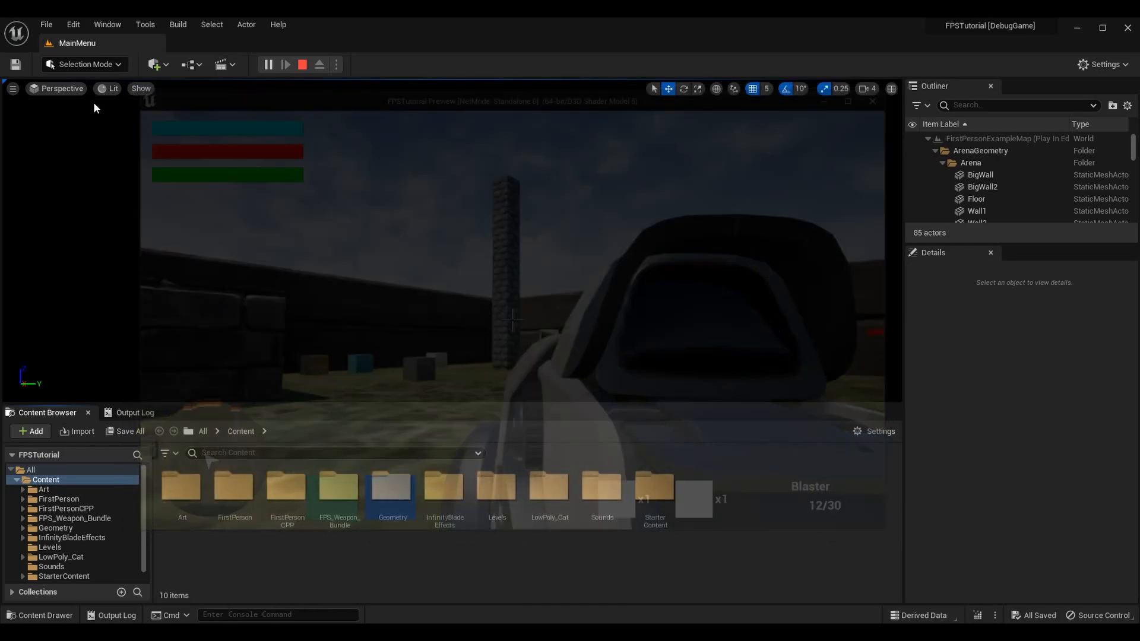
- Launch the game preview in a new editor window and start the Campaign from the main menu
click(338, 64)
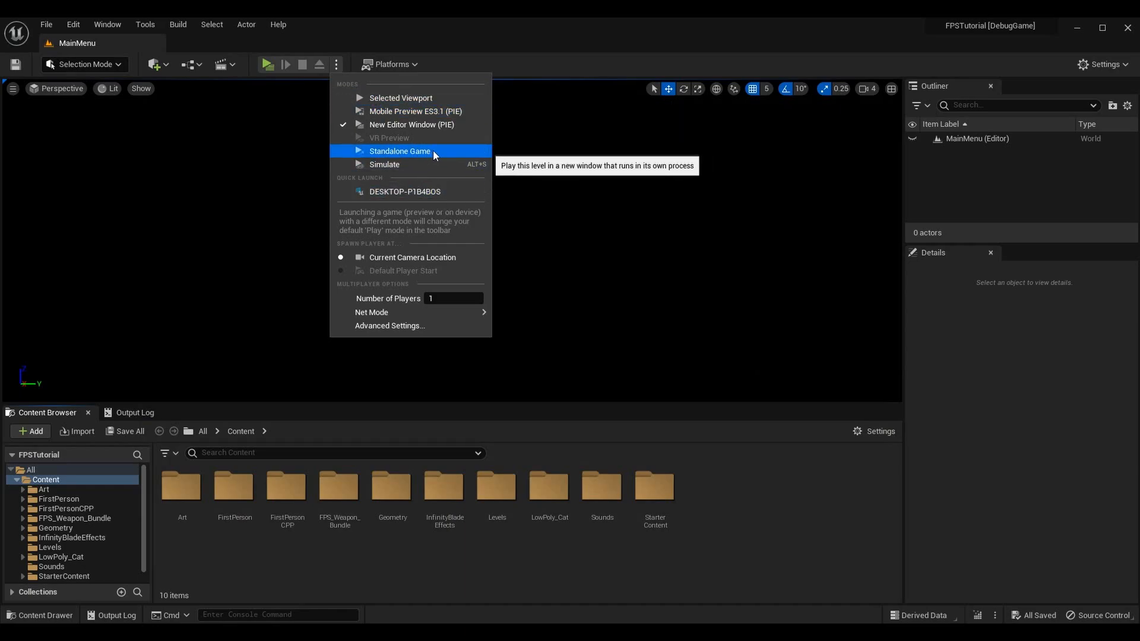
click(267, 65)
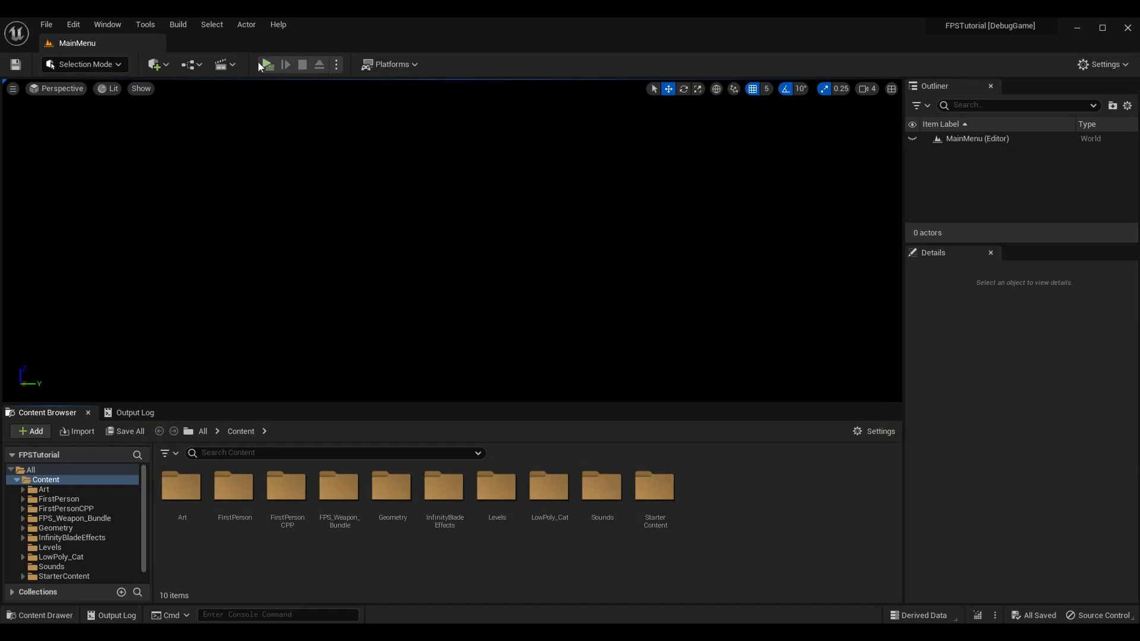
click(267, 64)
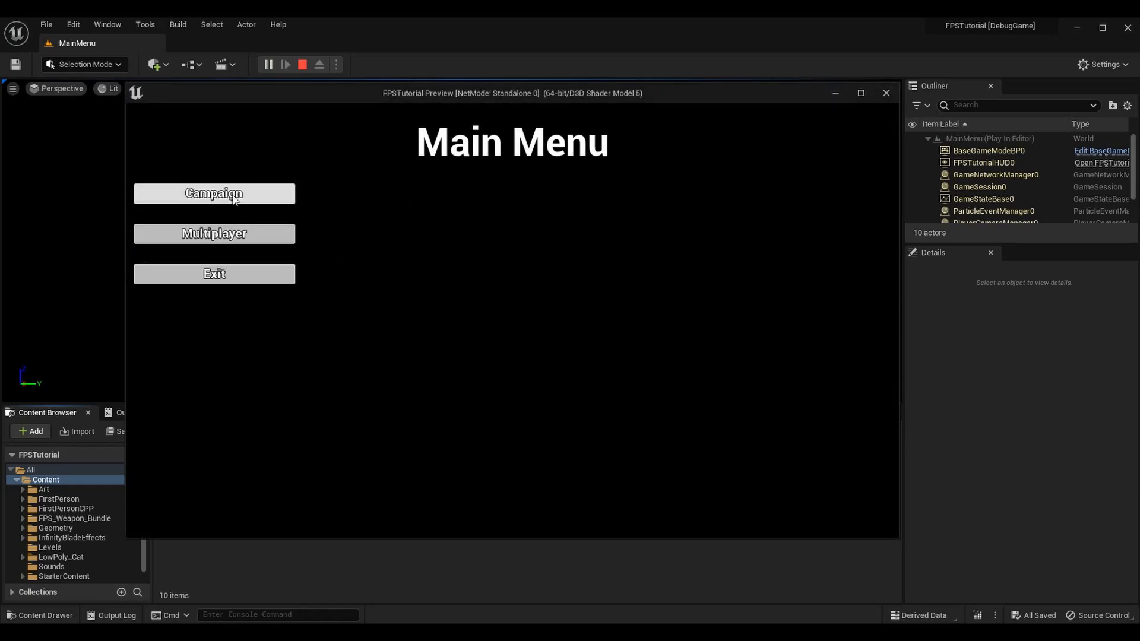
click(280, 190)
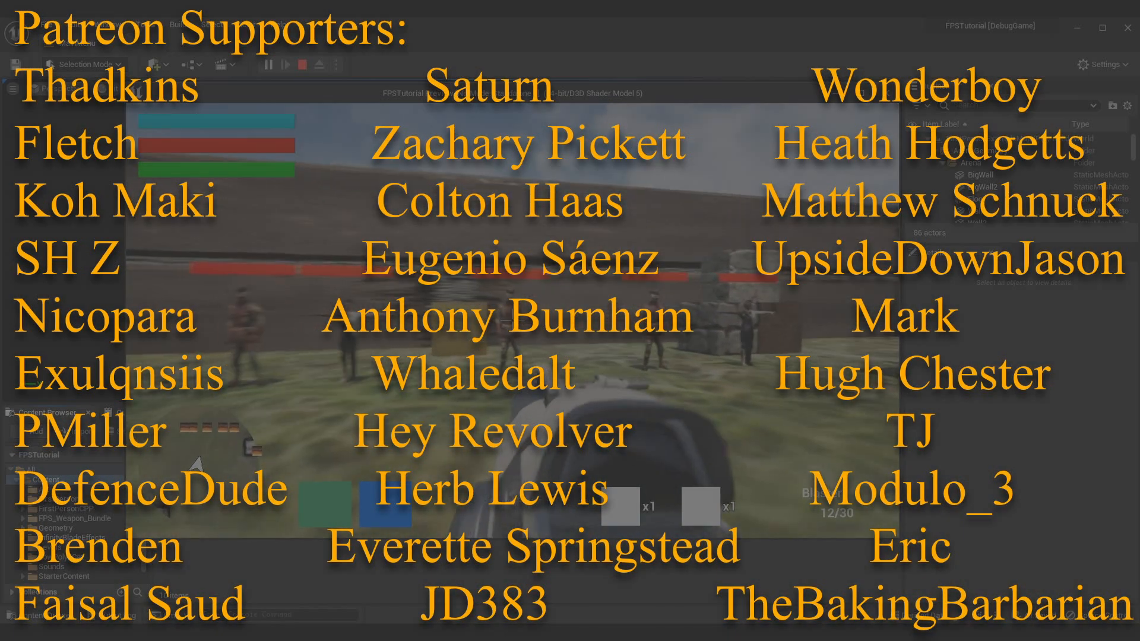
- Approach the enemies in the arena and shoot at one repeatedly with the Blaster to test the combat
key(w)
click(512, 321)
click(512, 320)
click(513, 320)
click(512, 320)
click(512, 321)
click(512, 321)
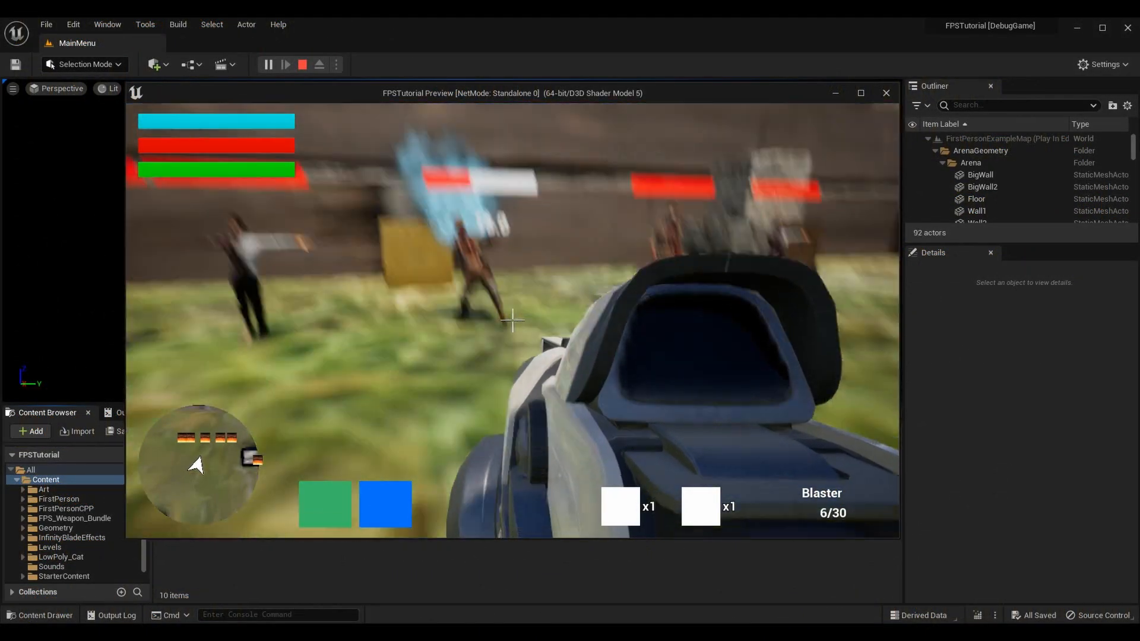
click(512, 321)
click(512, 320)
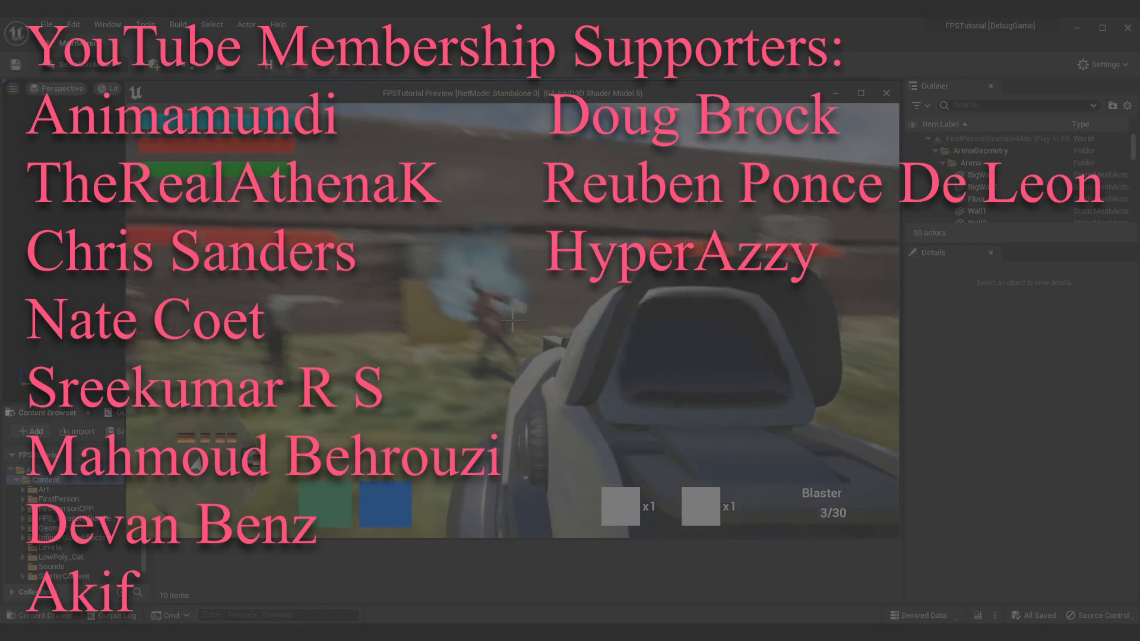
click(512, 321)
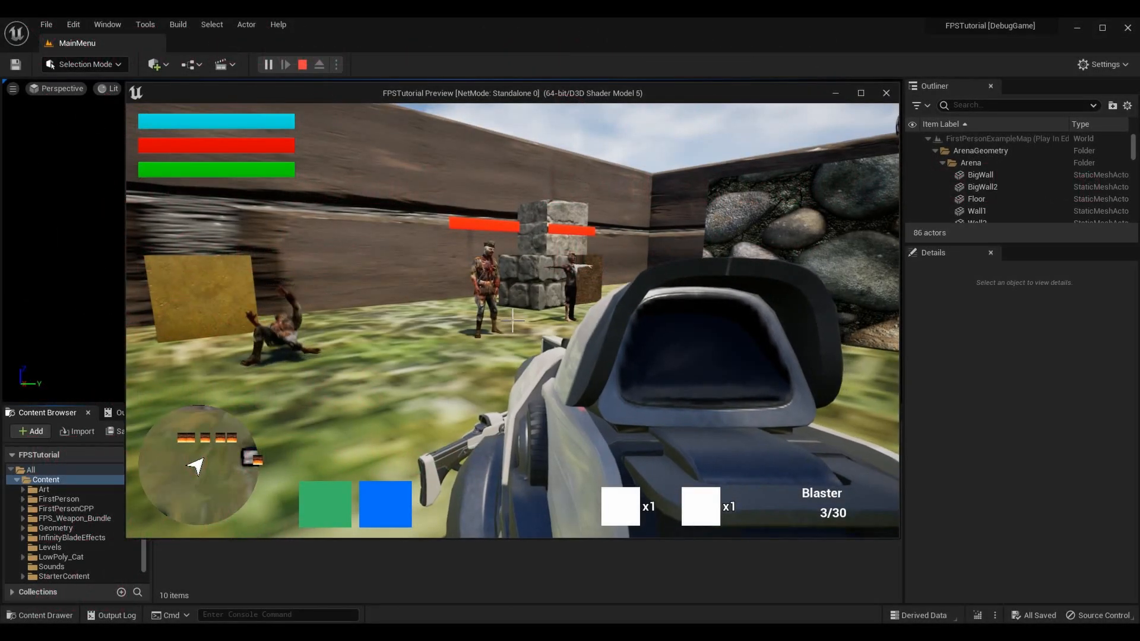
- Walk through the arena with the Kingslayer, swap it for the Bruiser, and end the play session
key(w)
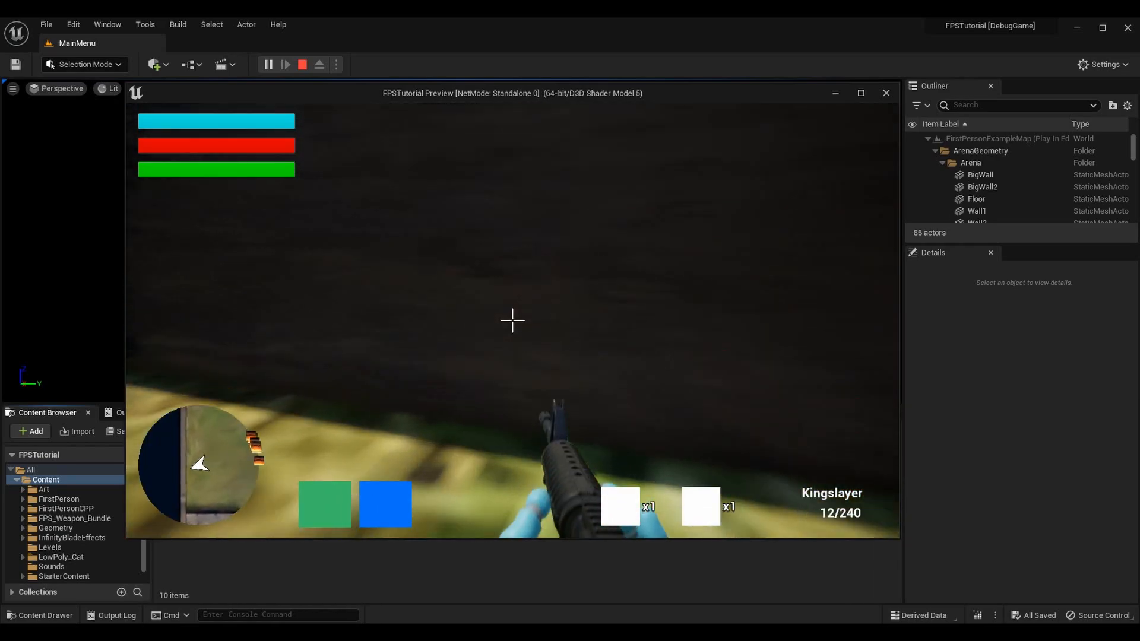
key(w)
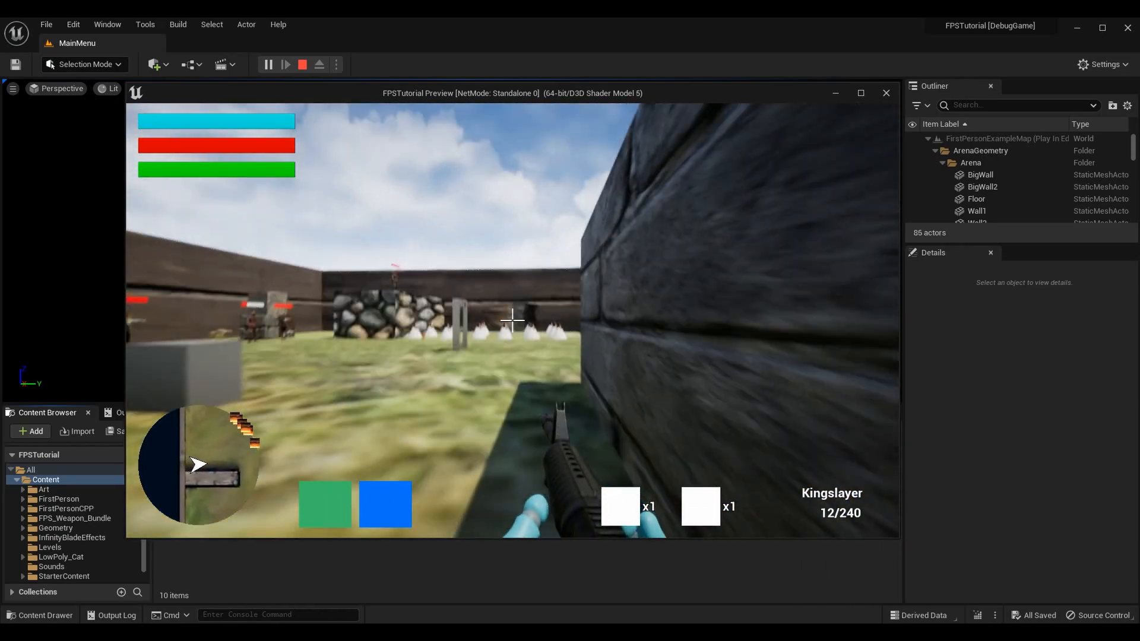
key(w)
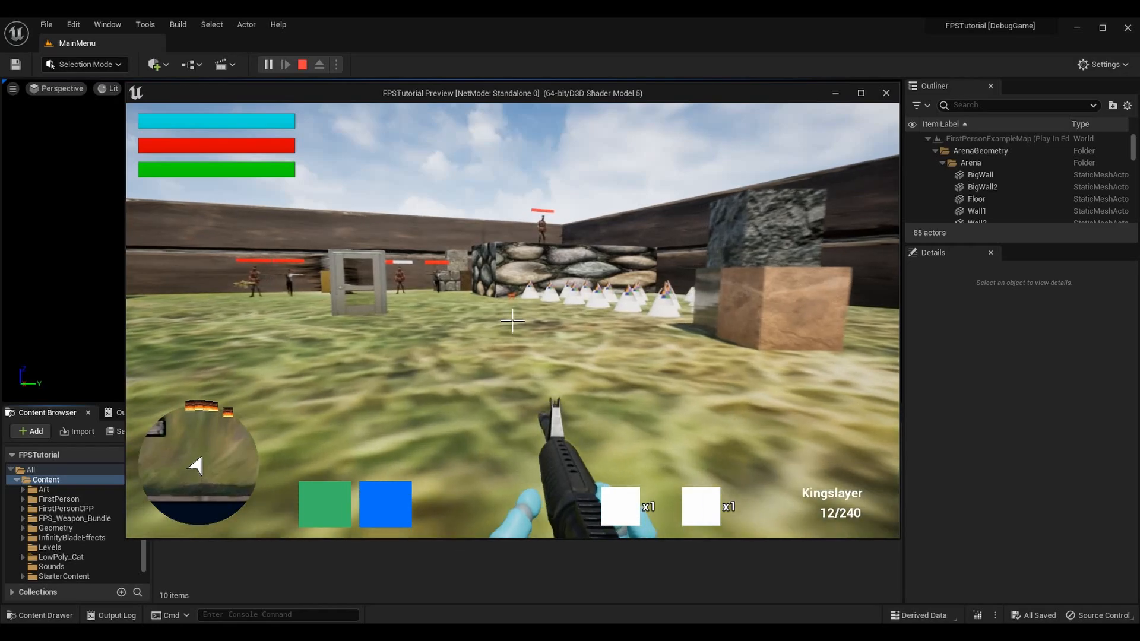
key(w)
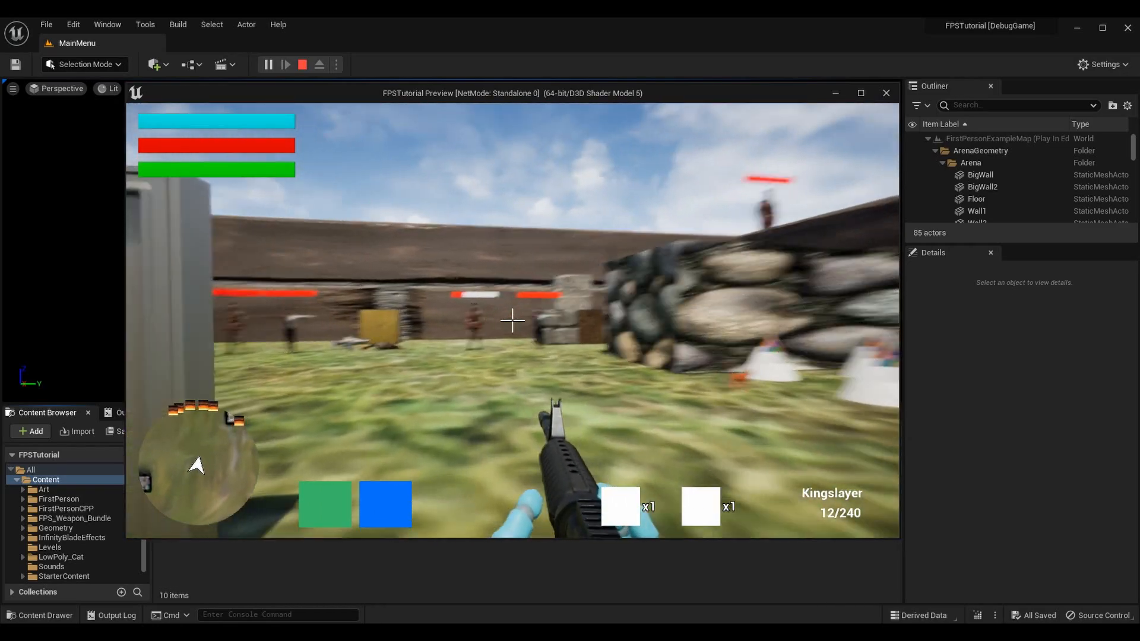
key(w)
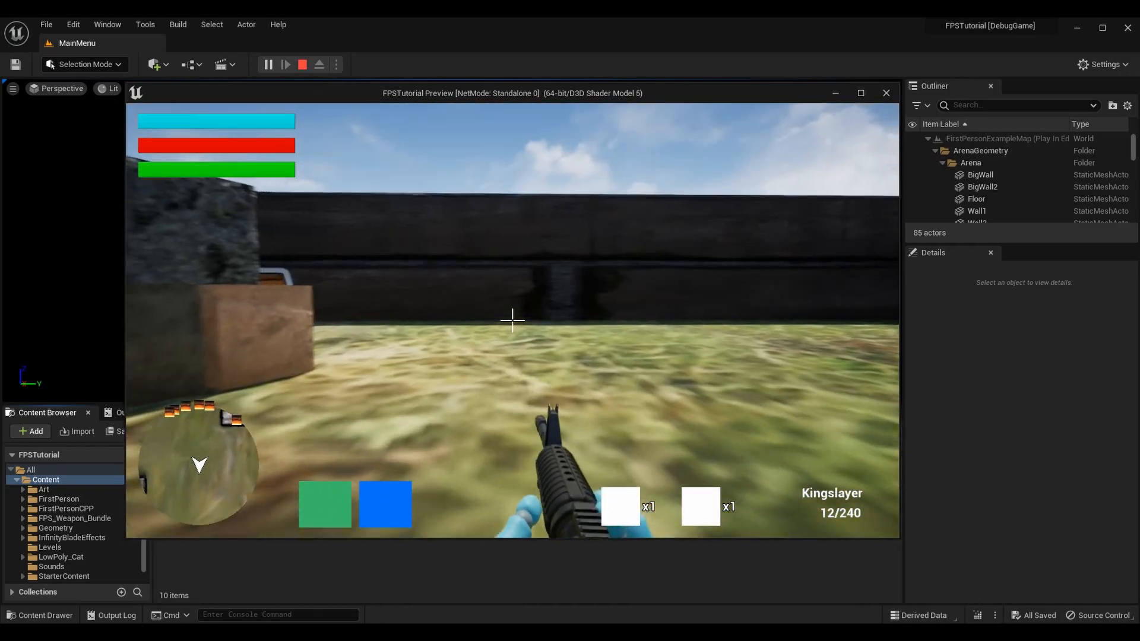
key(w)
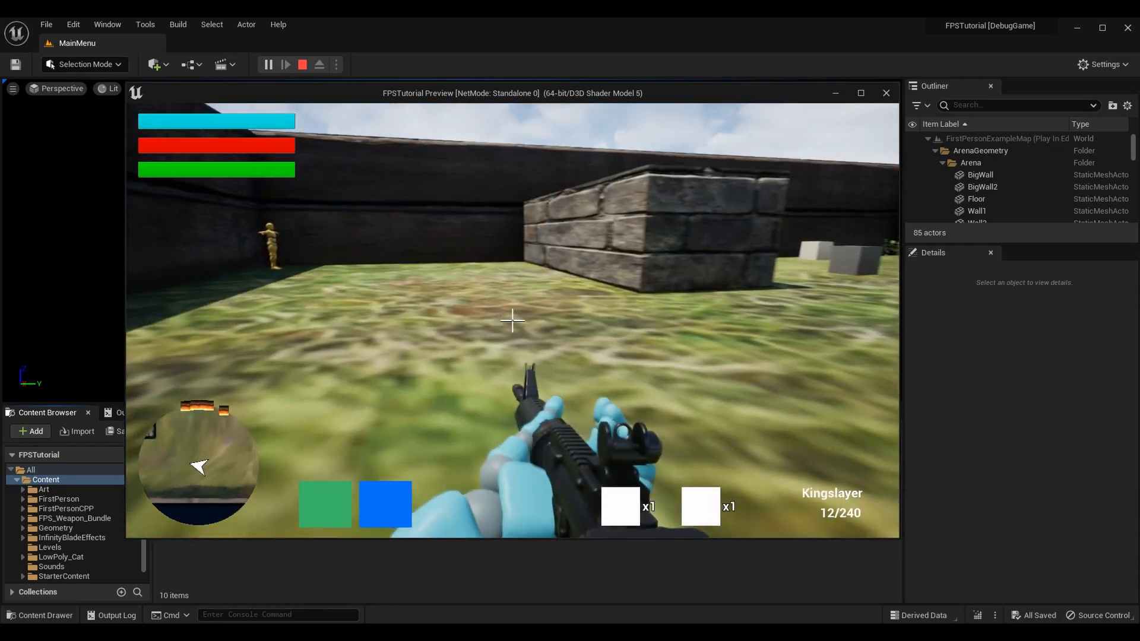
key(w)
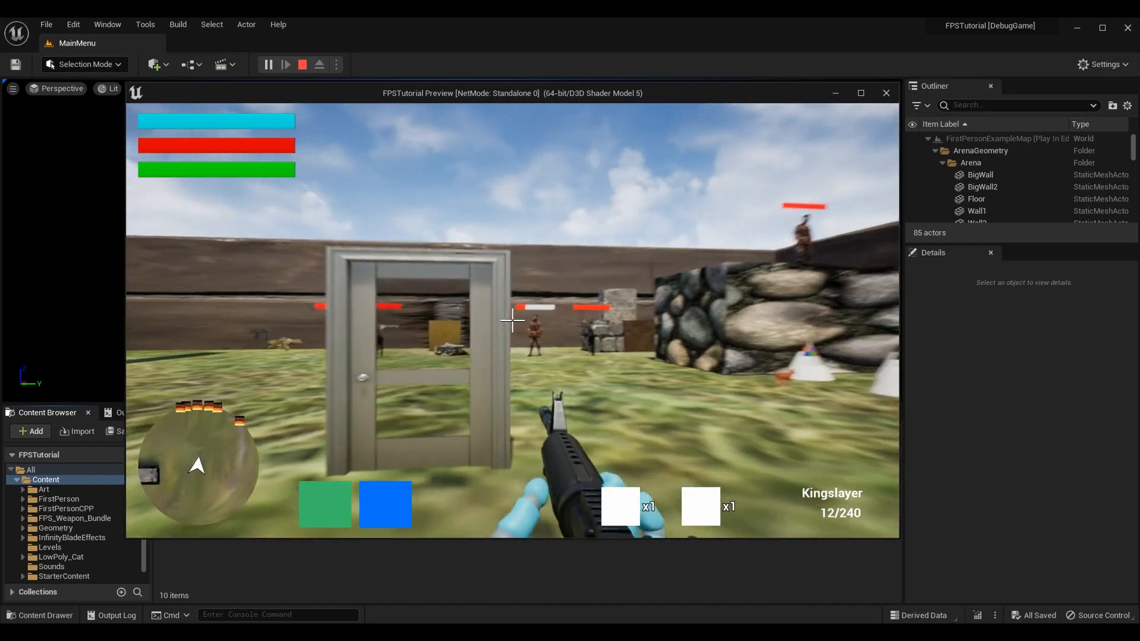
key(e)
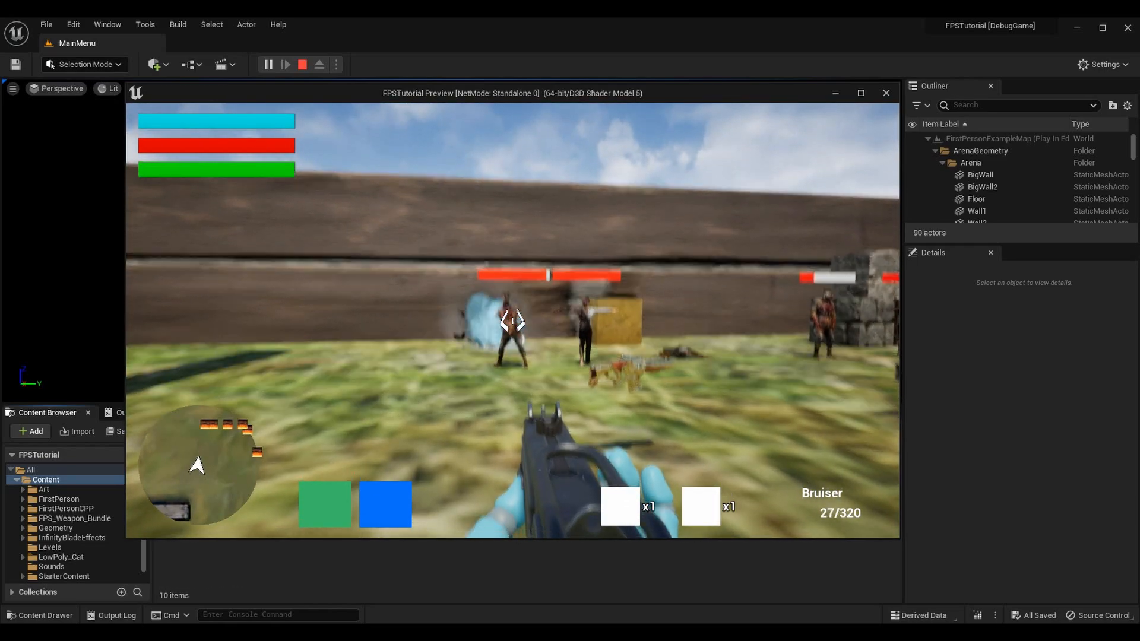
key(Escape)
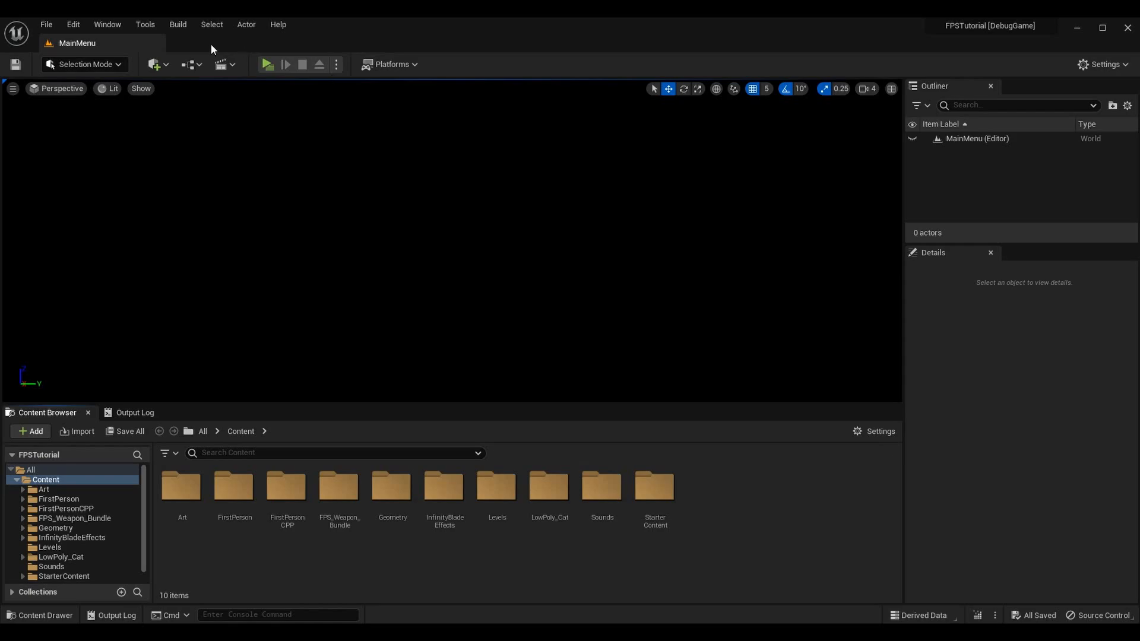
- Open the project settings at the Movies section and search all settings for "Movies"
click(72, 26)
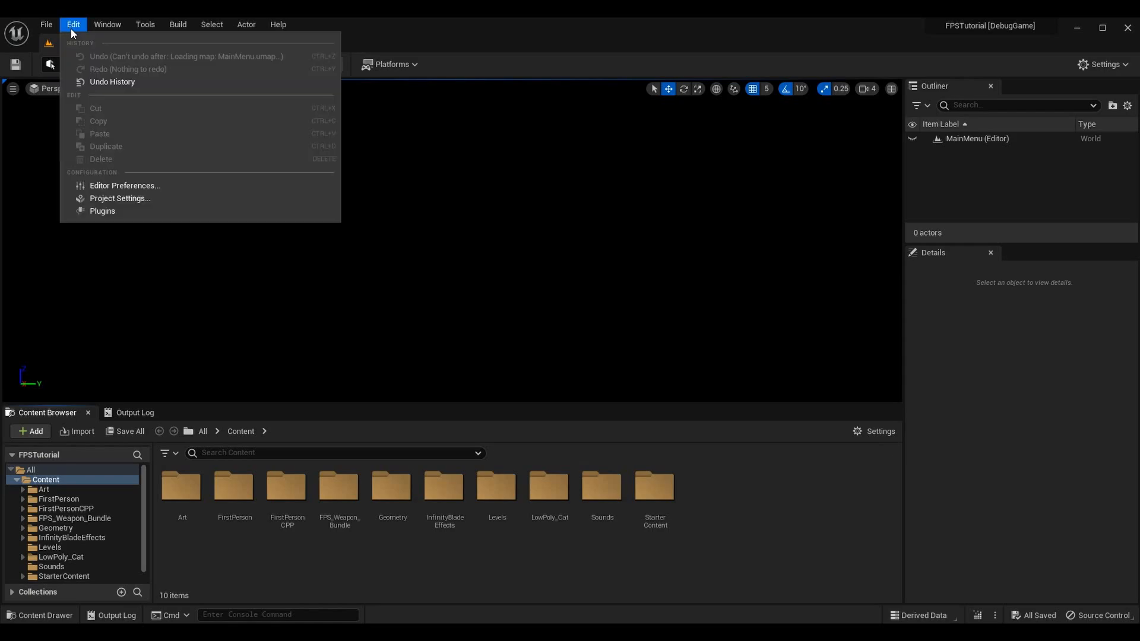
click(161, 199)
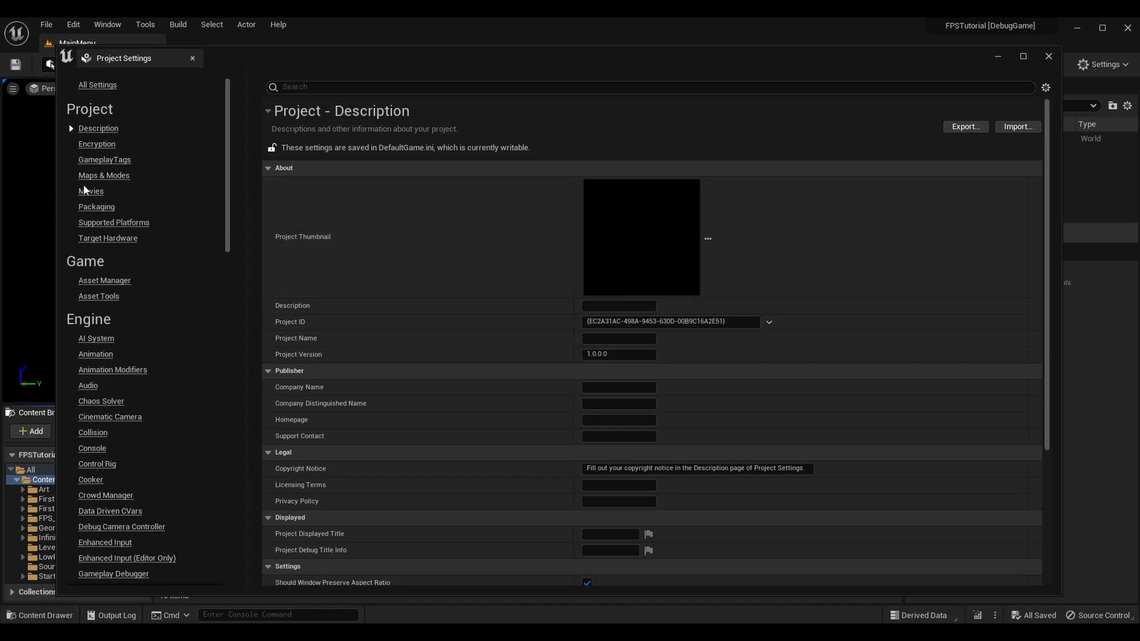
click(86, 192)
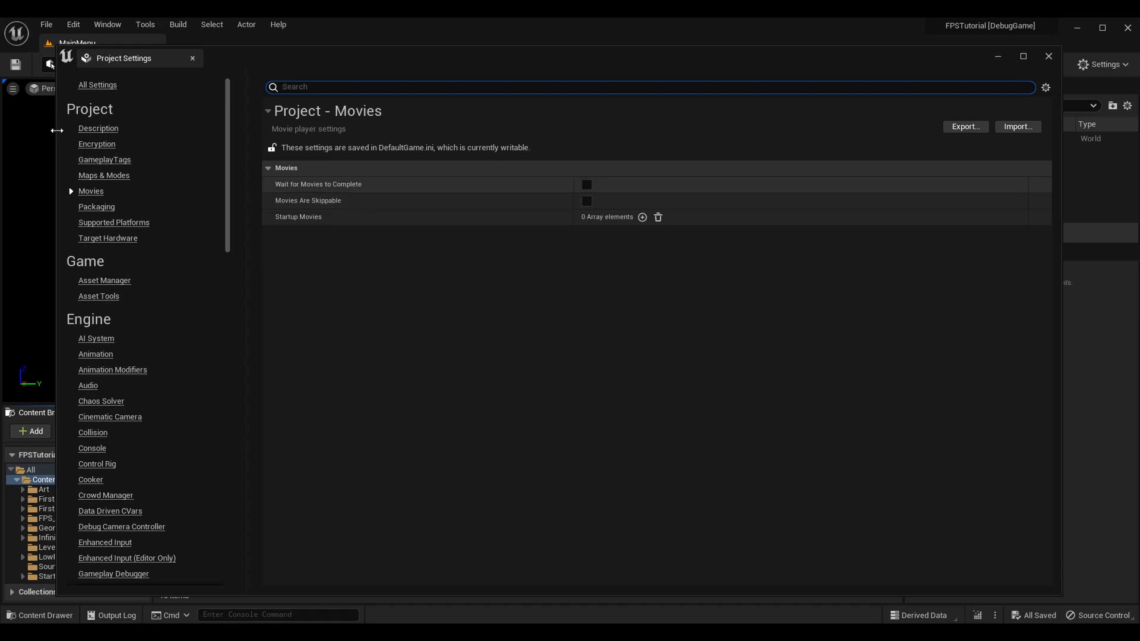
click(93, 86)
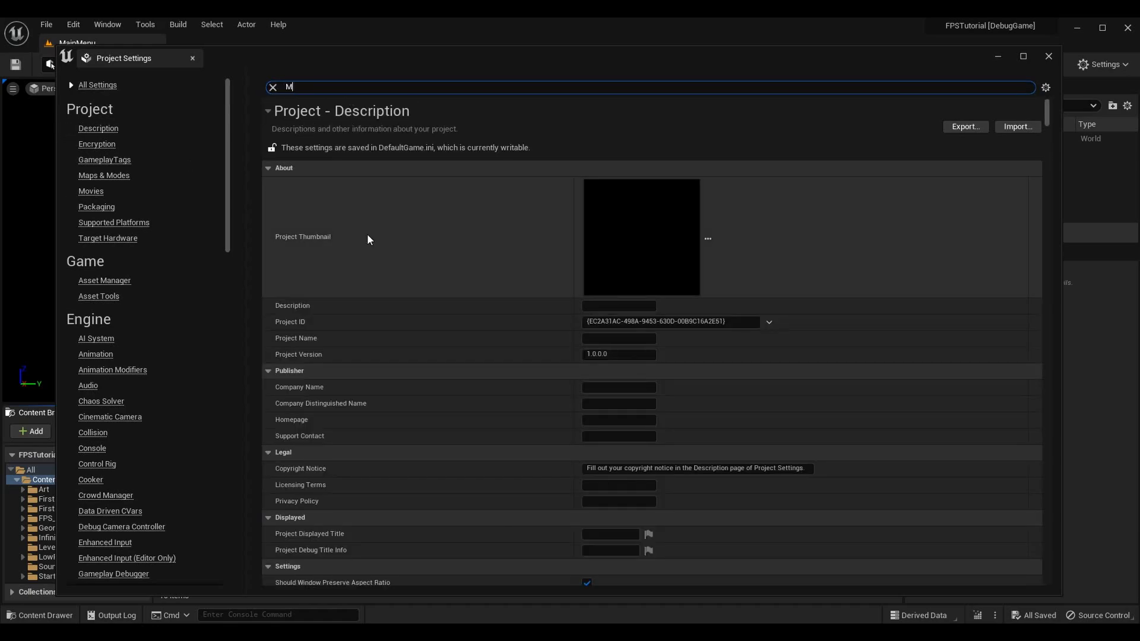
text(Movies)
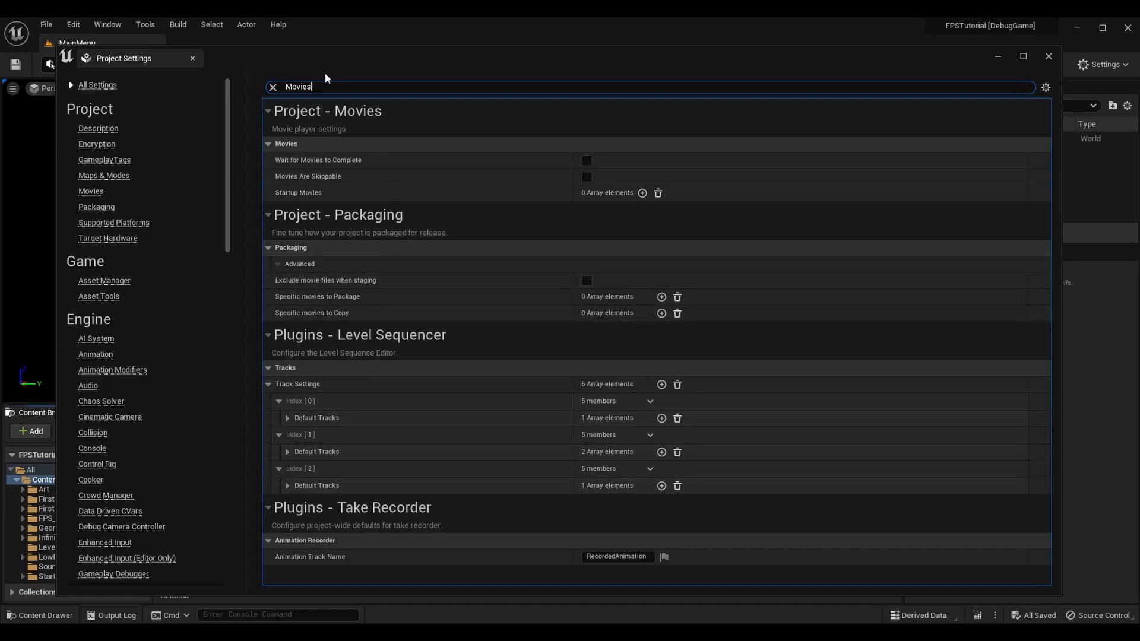
- Search all project settings for "Splash" and examine the editor and game splash images for Linux and Windows
key(ctrl+a)
text(Splash)
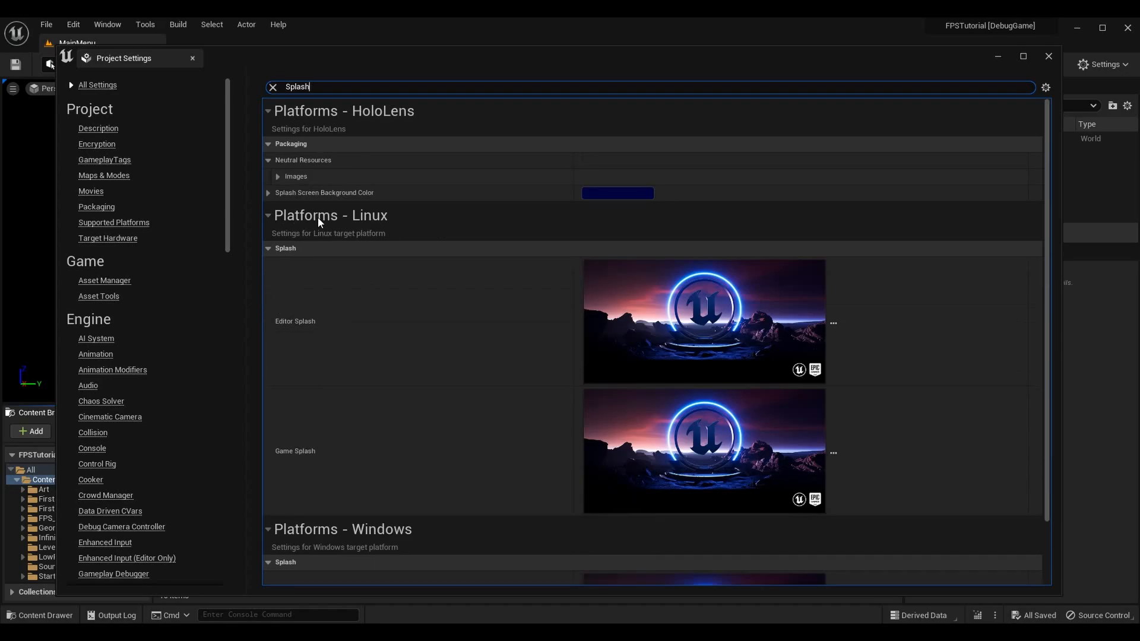
scroll(316, 362, down, 1)
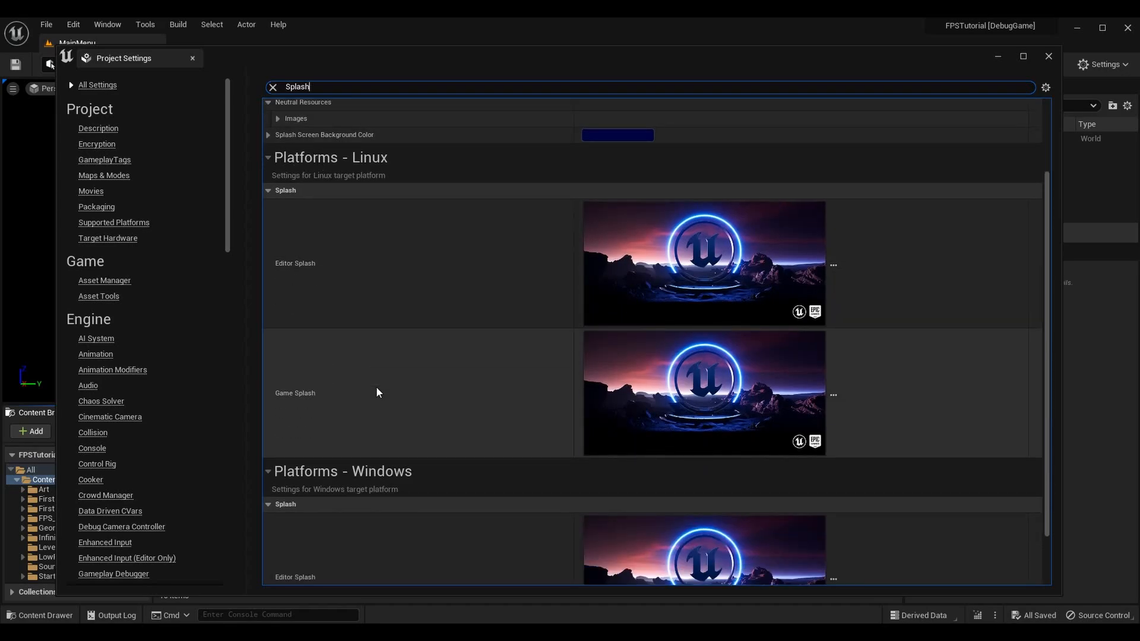
mouse_move(724, 424)
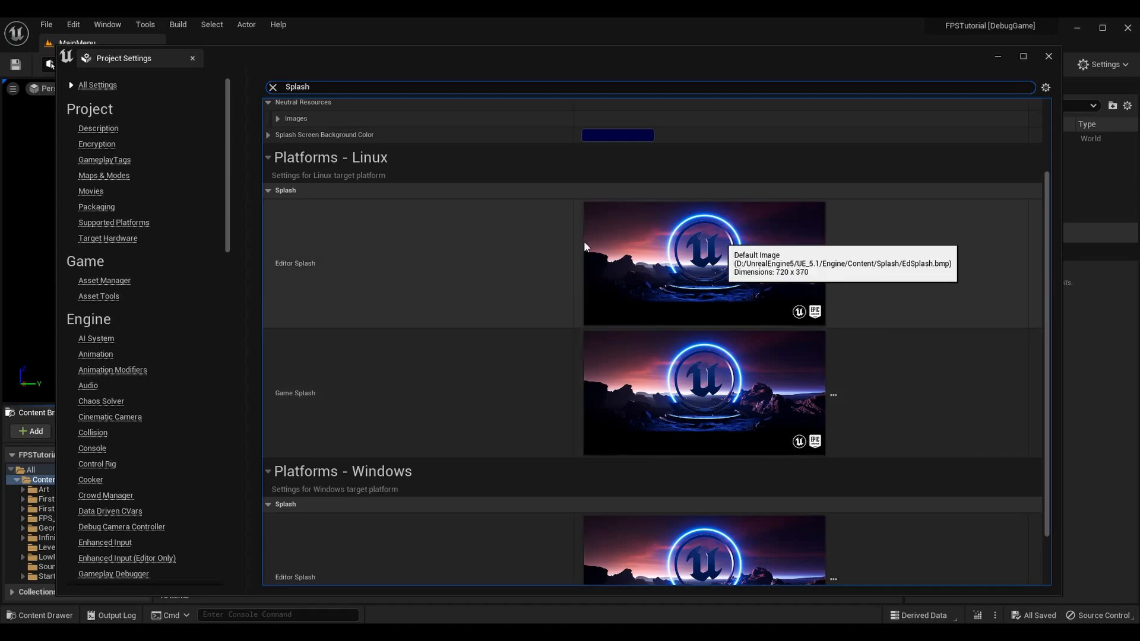
mouse_move(628, 265)
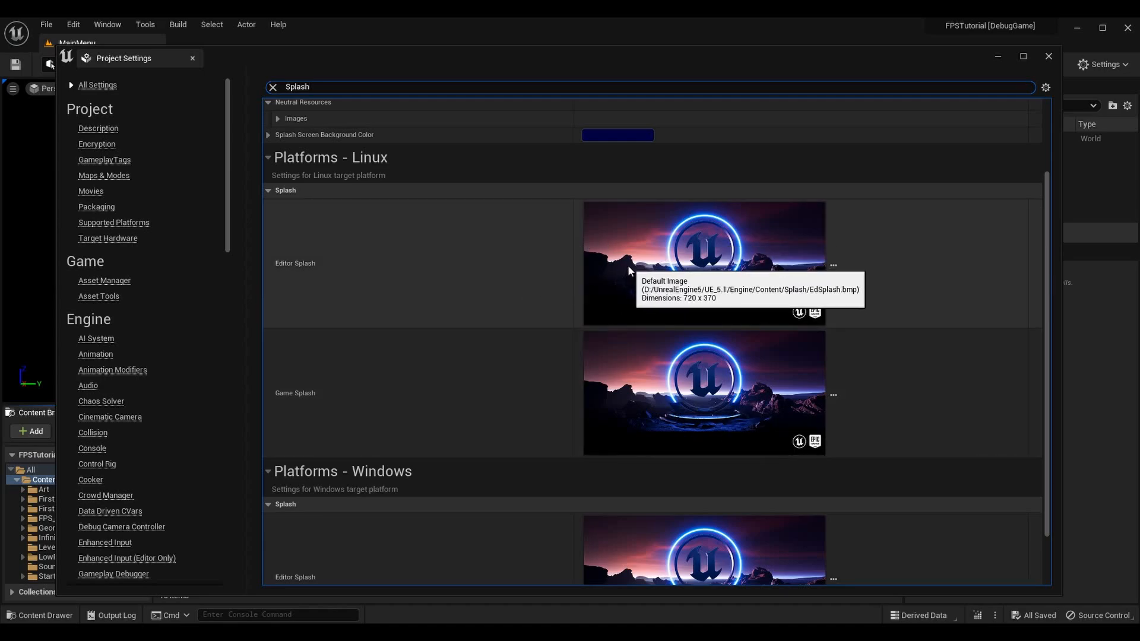
scroll(572, 332, down, 3)
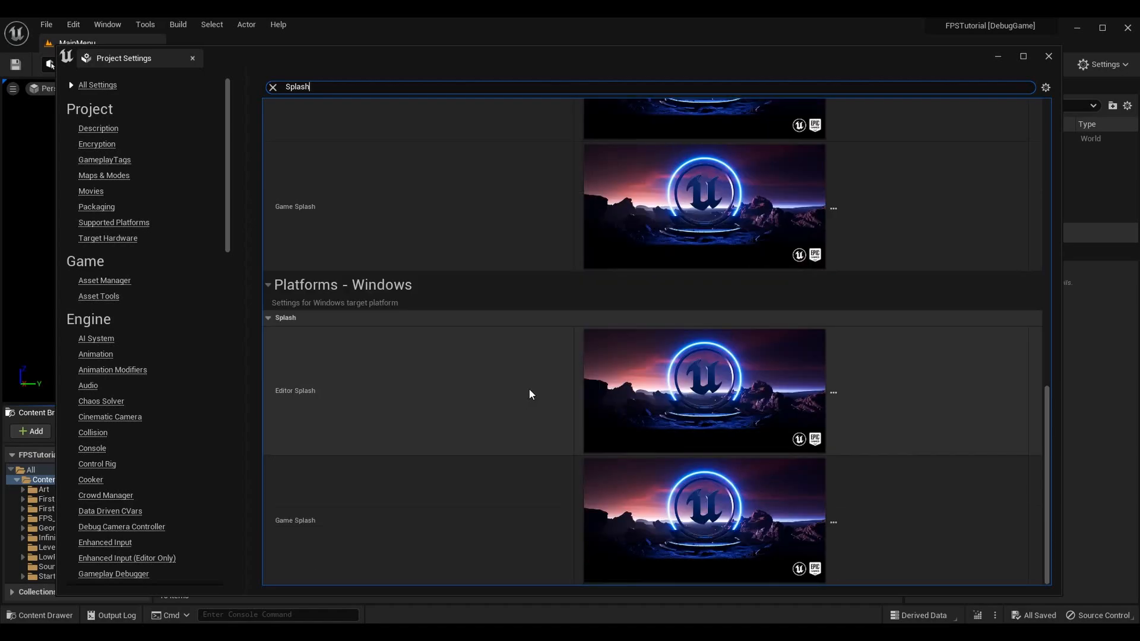
scroll(604, 415, up, 4)
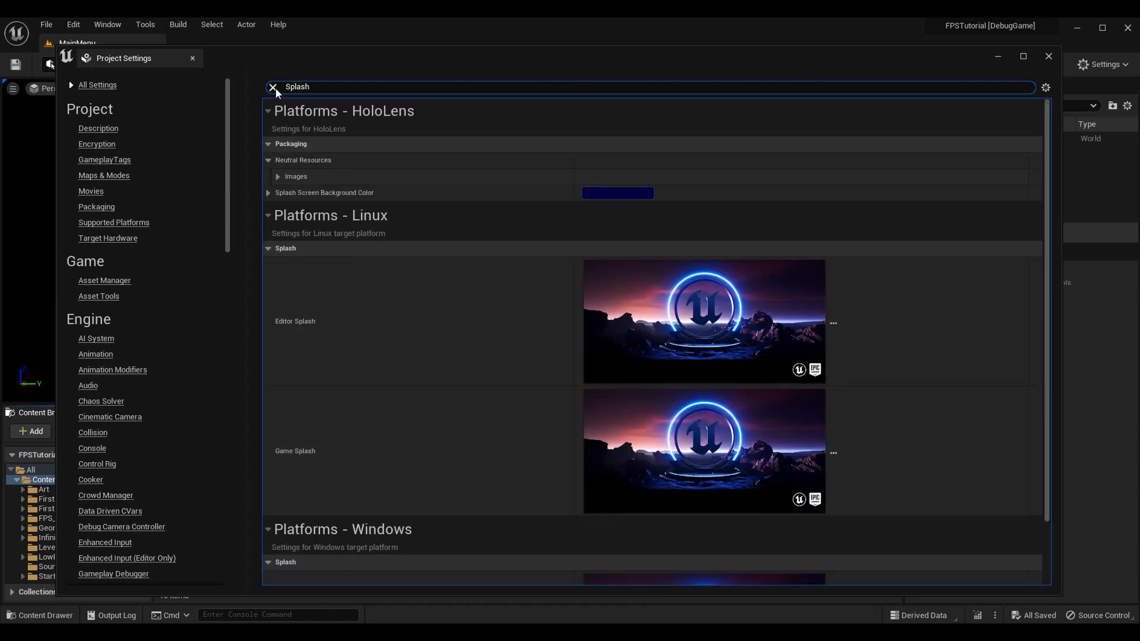
- Clear the settings search, examine the Startup Movies entry and its file picker in the Movies section, and close the project settings
click(273, 87)
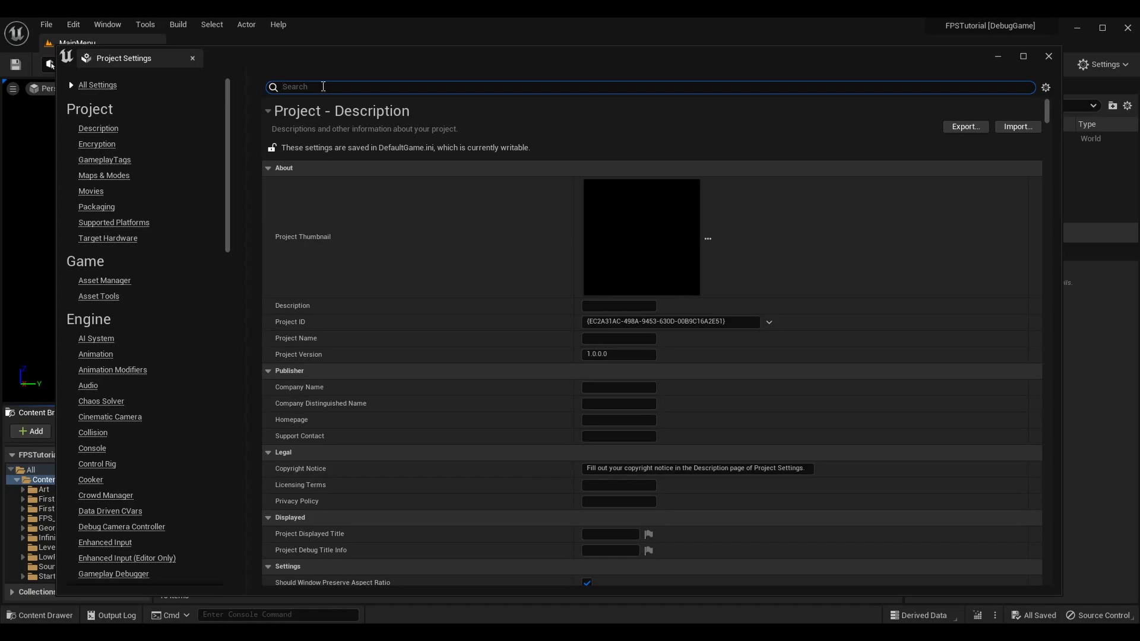
click(91, 192)
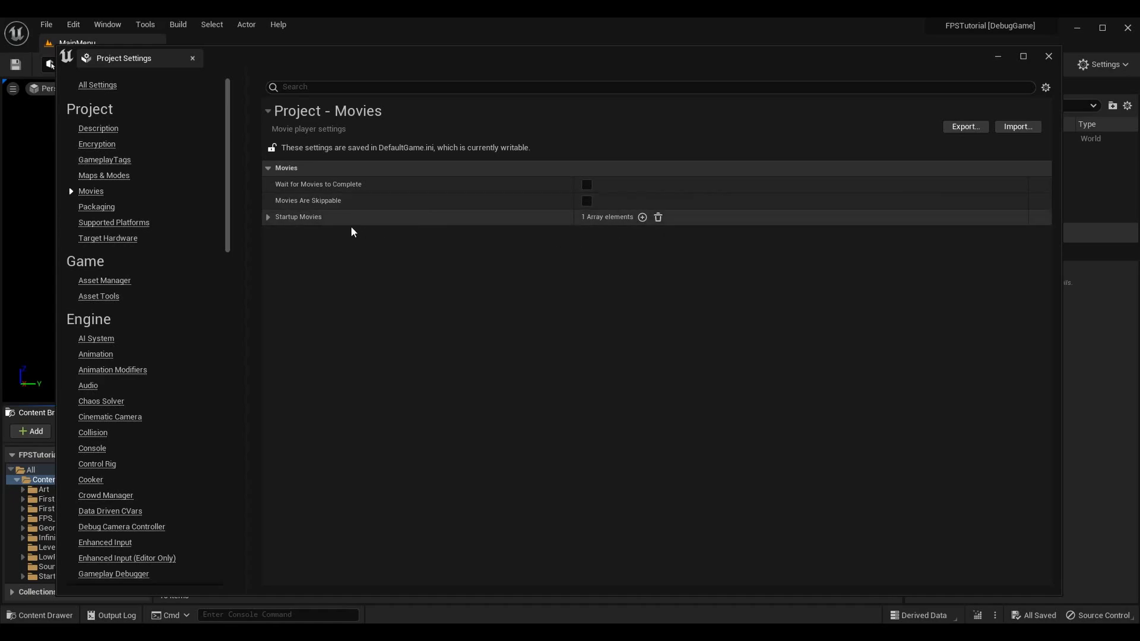
click(268, 220)
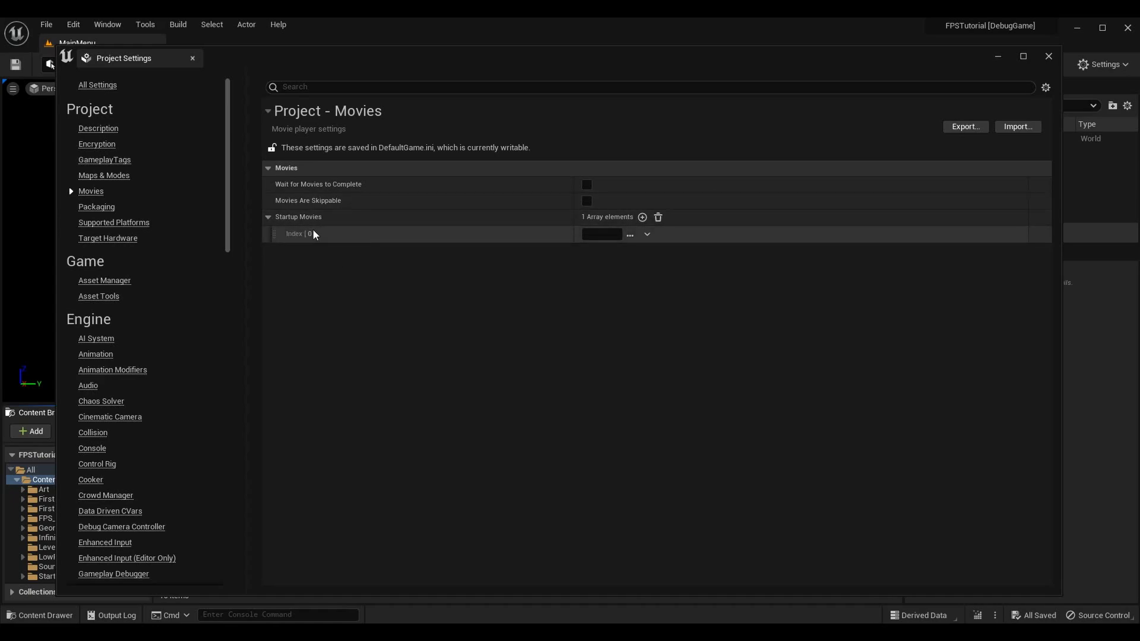
click(601, 236)
click(630, 236)
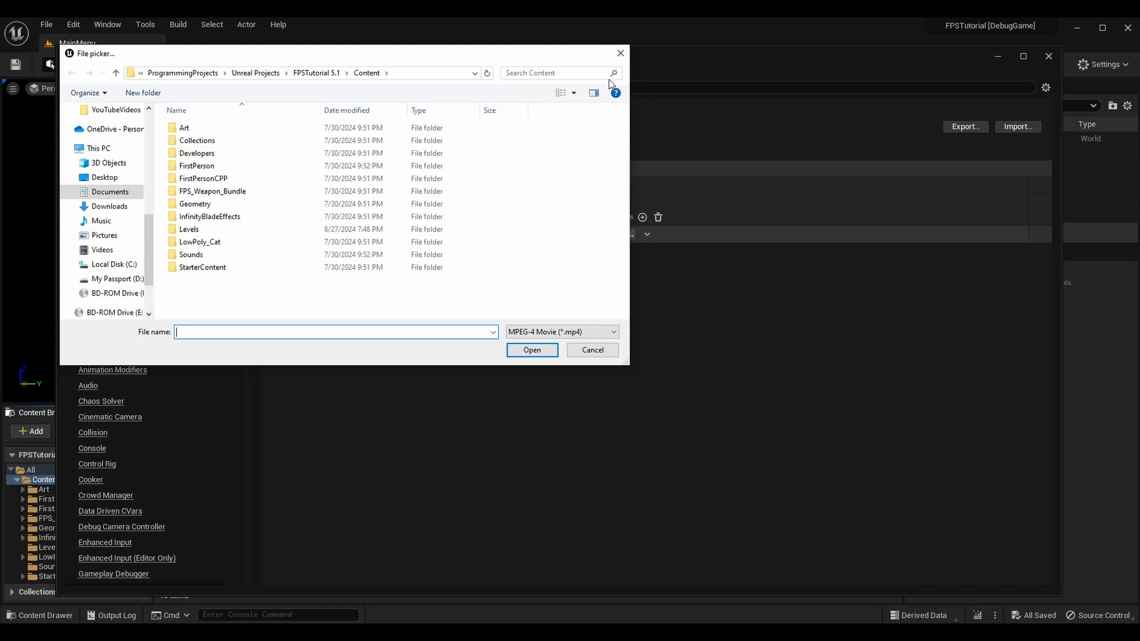
click(621, 53)
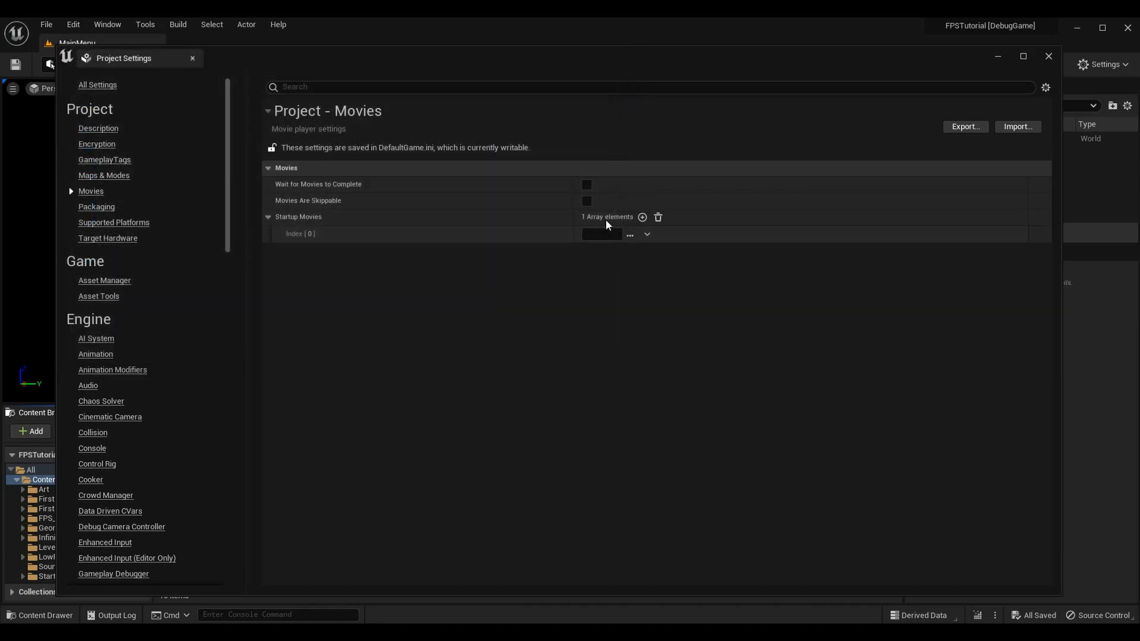
click(1048, 56)
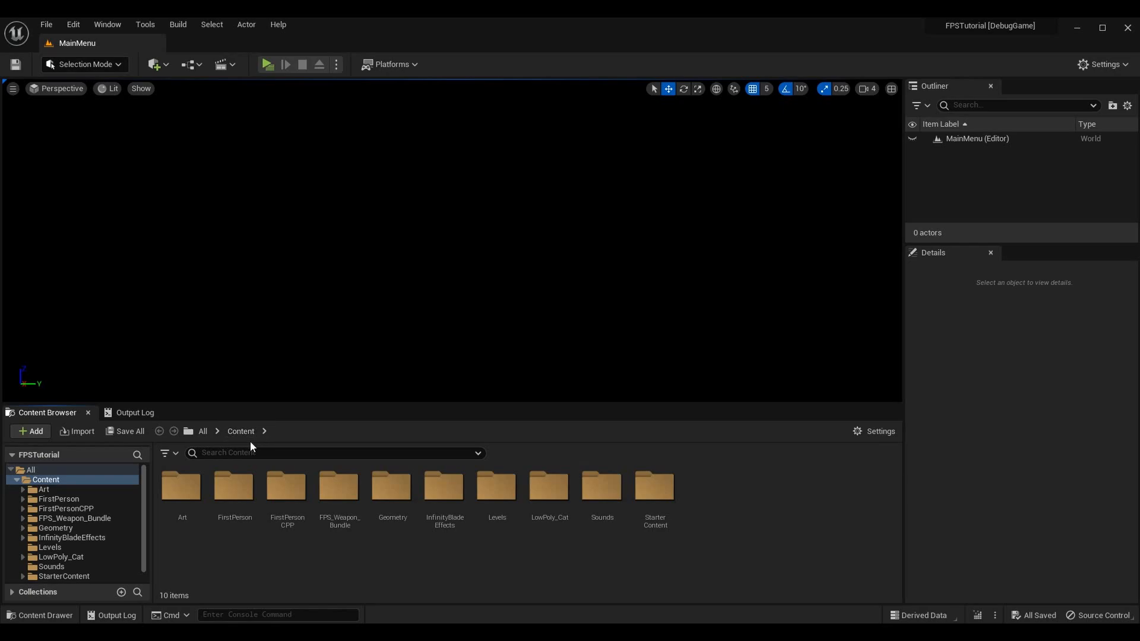
- Create a folder named Movies in the project's Content folder and open it
right_click(401, 553)
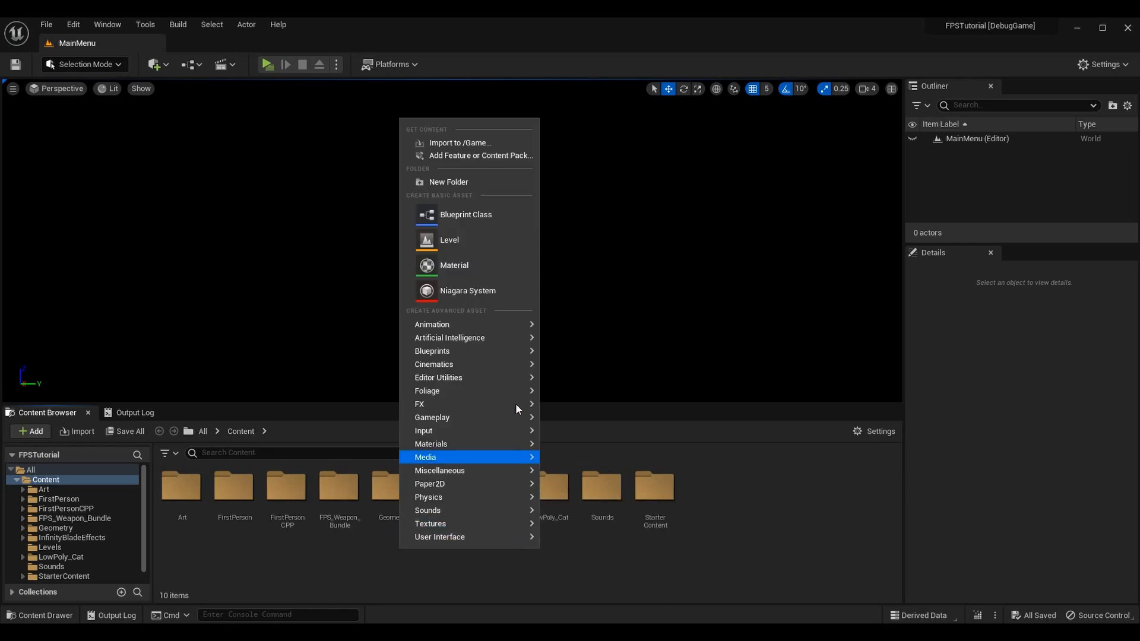
click(465, 181)
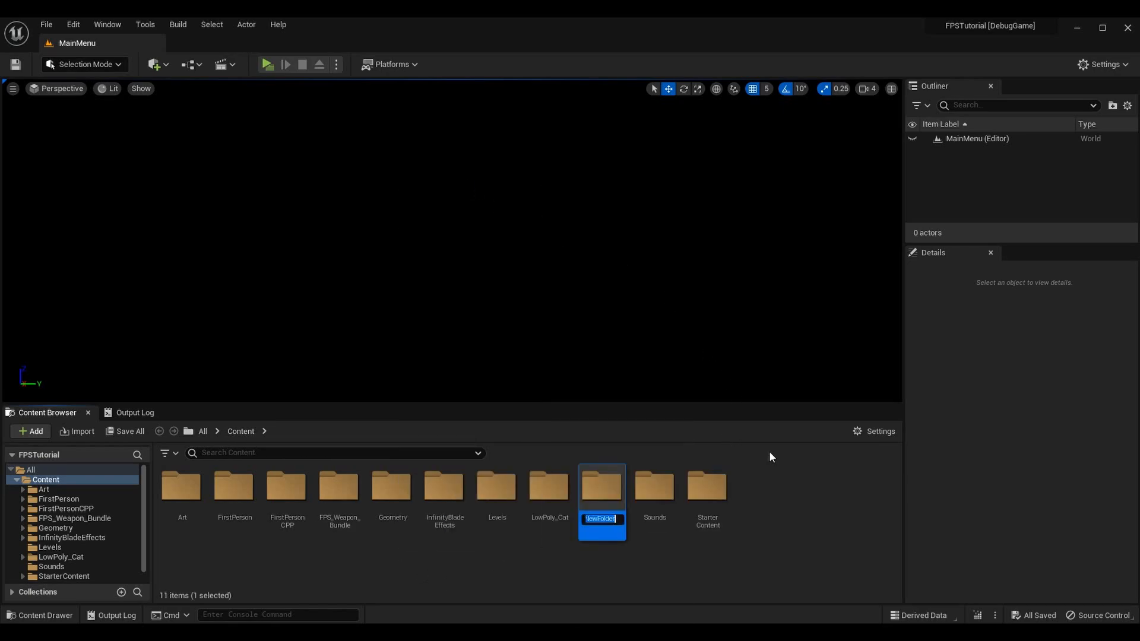
text(Movies)
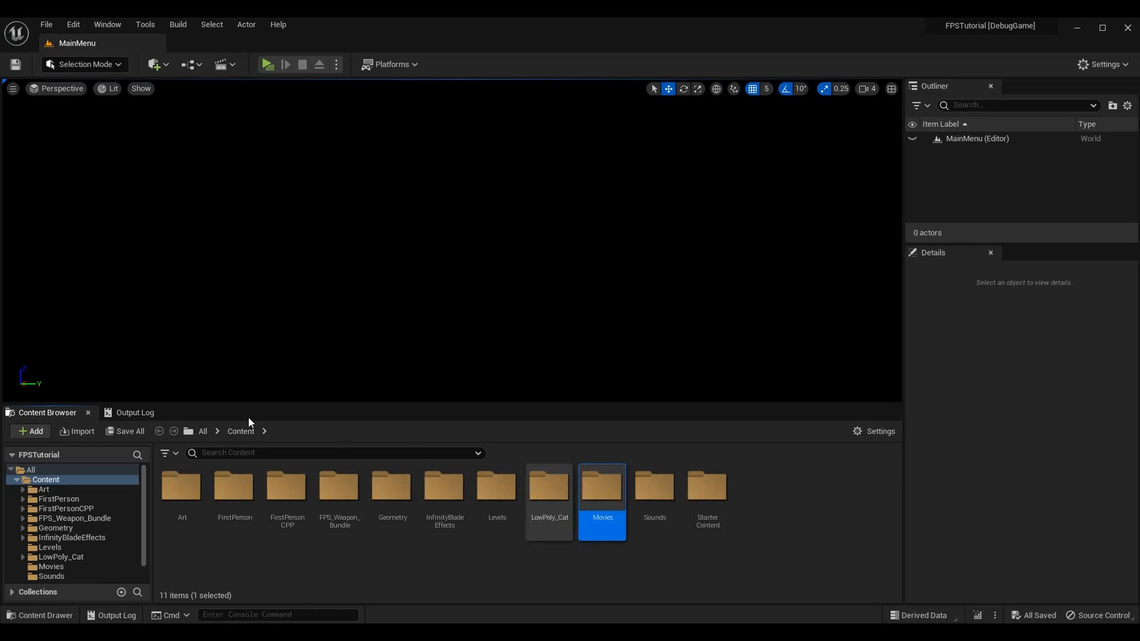
double_click(602, 496)
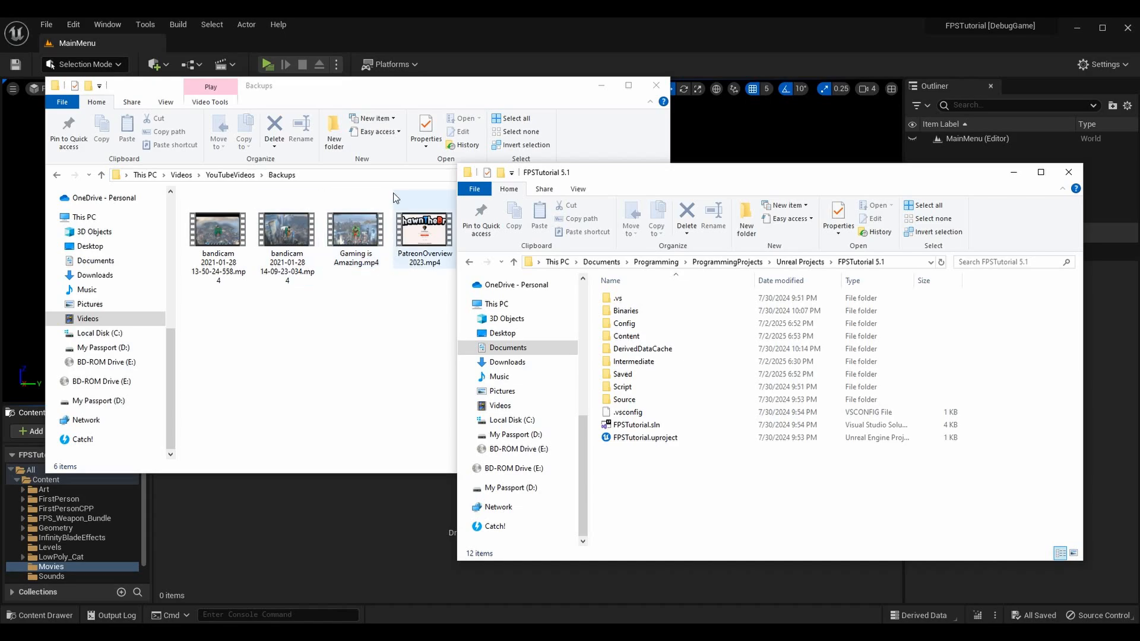
- Switch to the Backups folder in File Explorer and examine the MP4 videos available for the startup movie
click(365, 90)
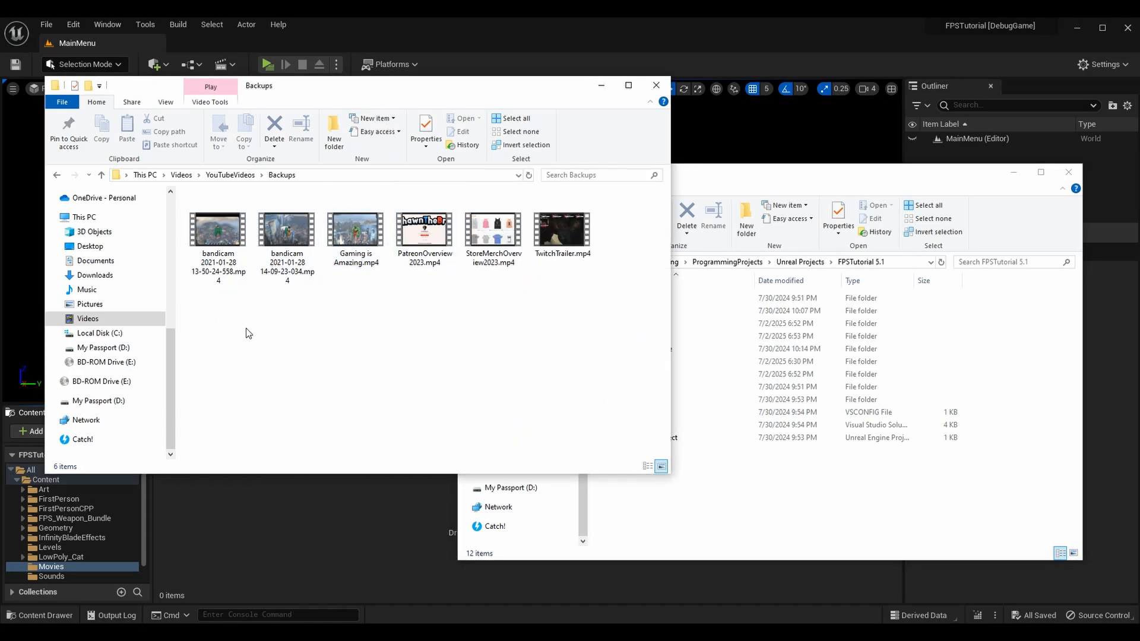
click(218, 249)
shift+click(575, 254)
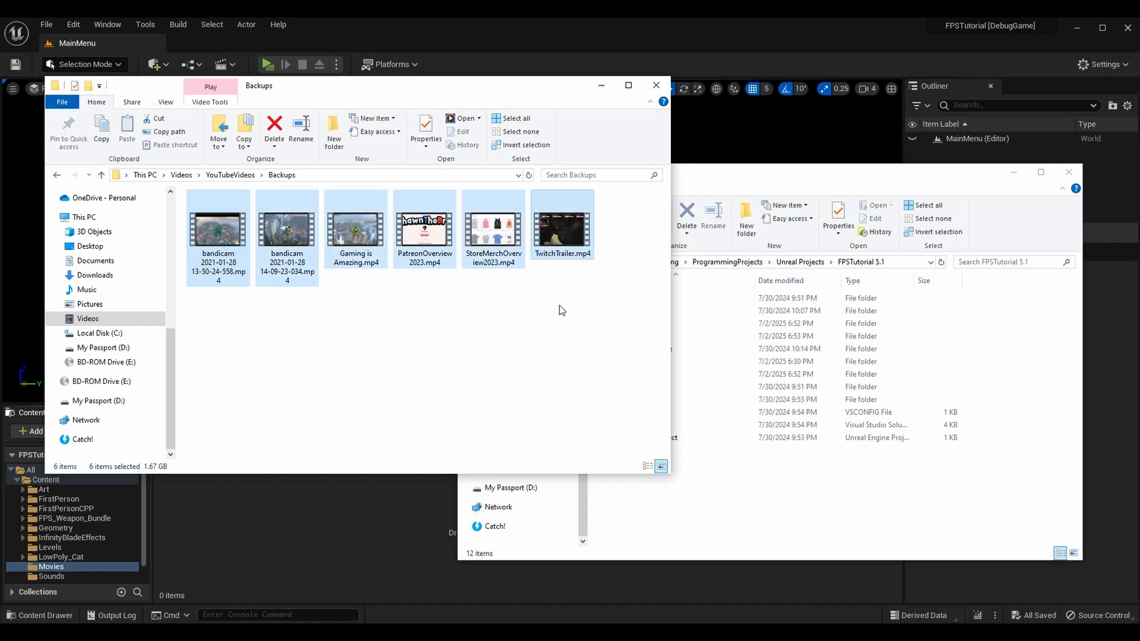
click(559, 306)
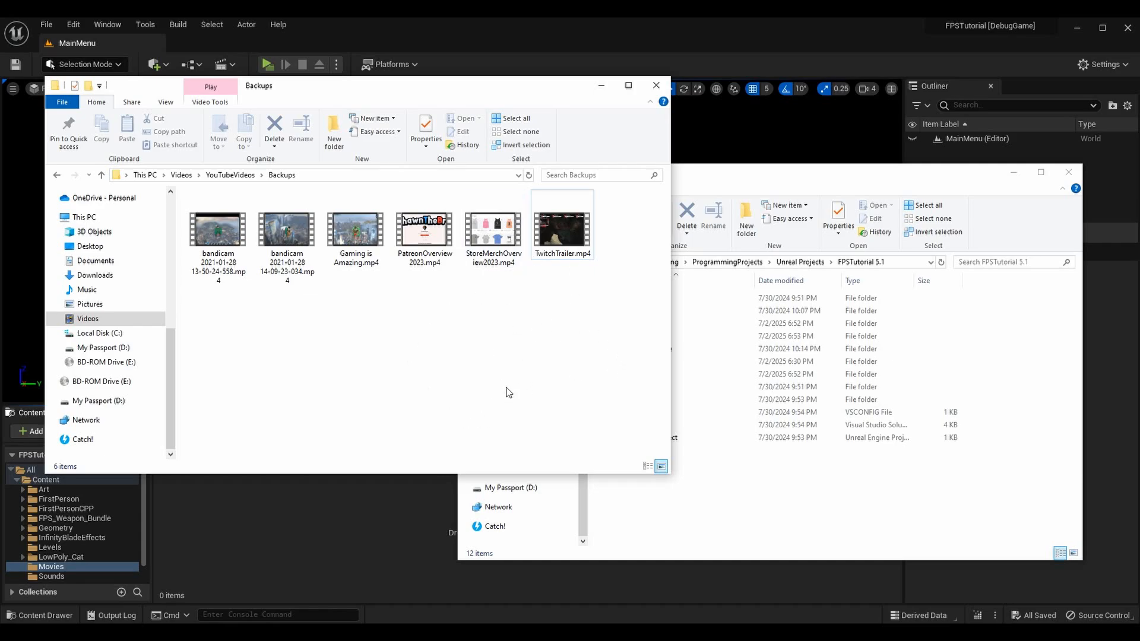
click(497, 242)
click(420, 367)
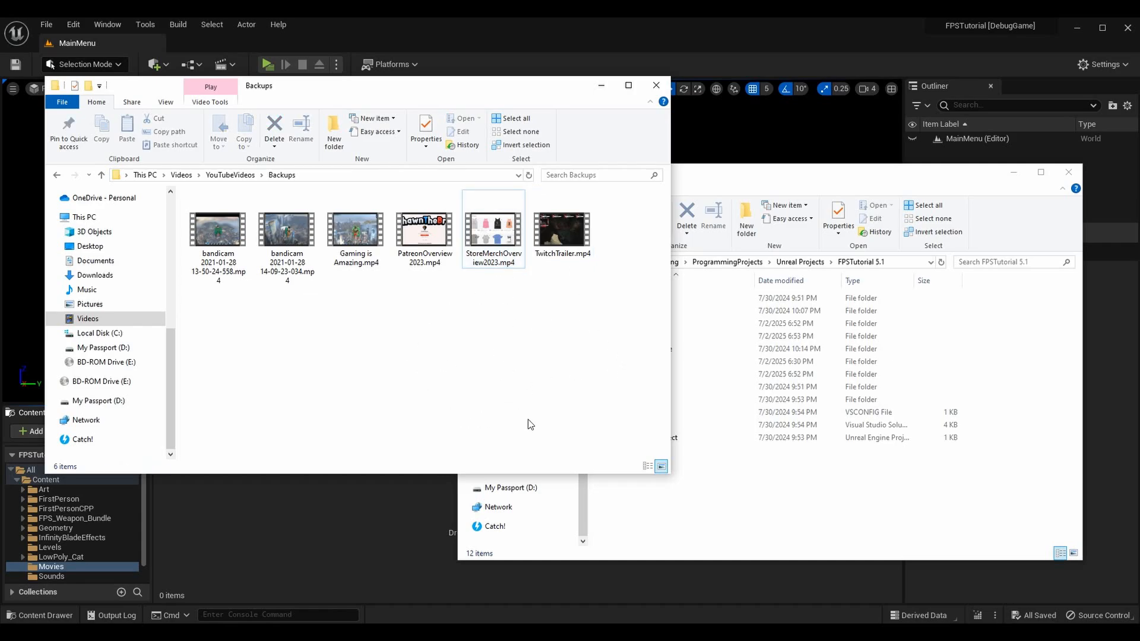
- Copy StoreMerchOverview2023.mp4 from the Backups folder into the FPSTutorial 5.1 project's Content\Movies folder
click(721, 505)
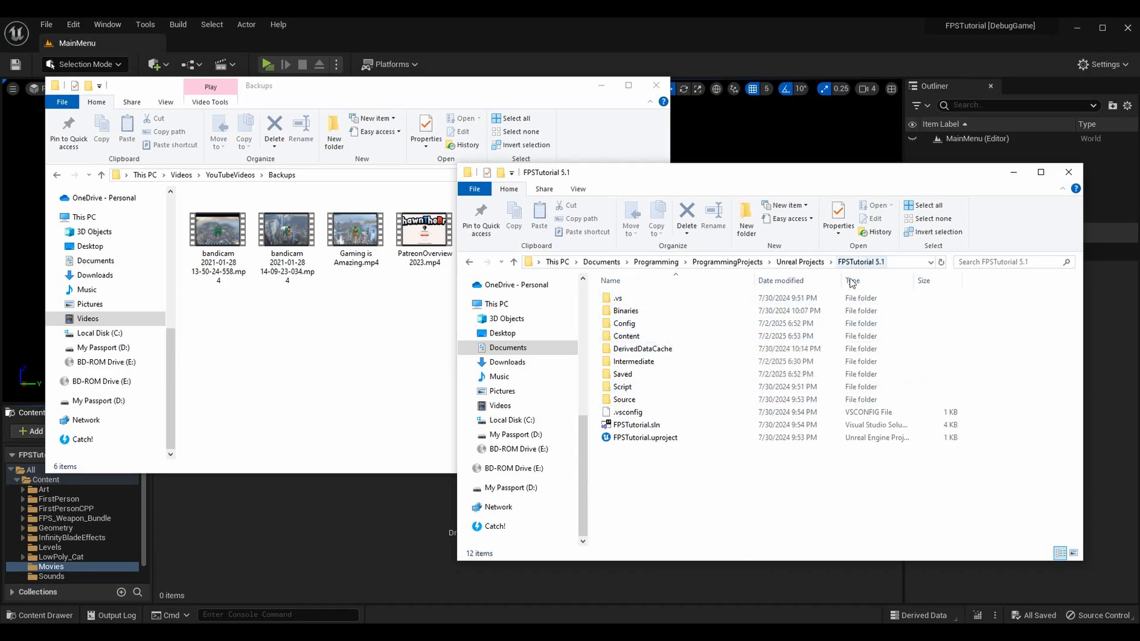
double_click(642, 336)
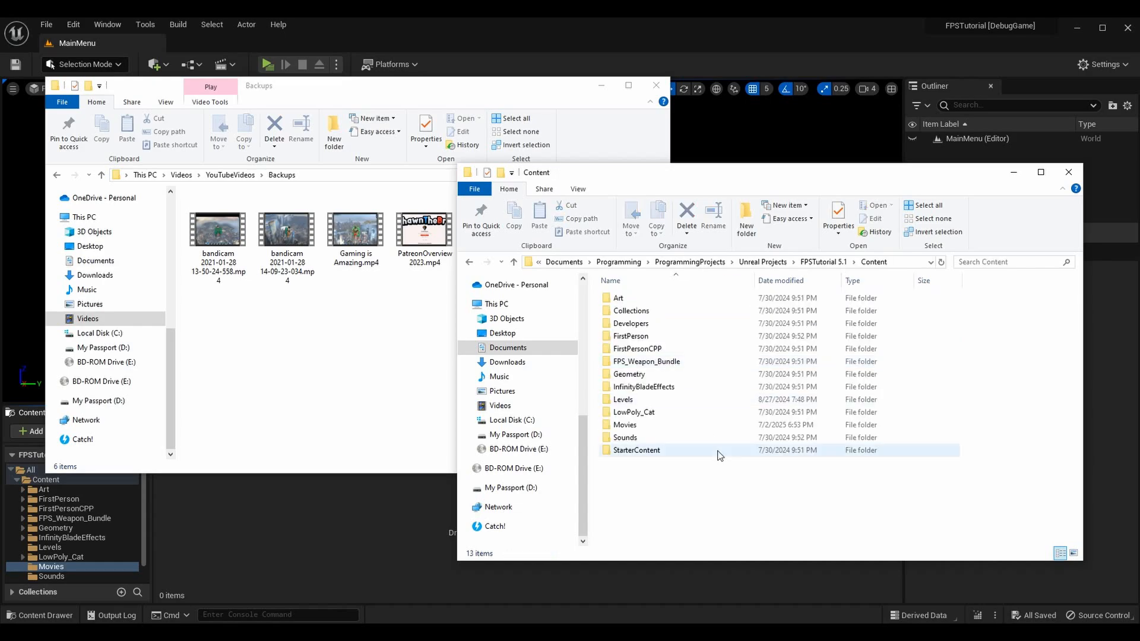
double_click(647, 425)
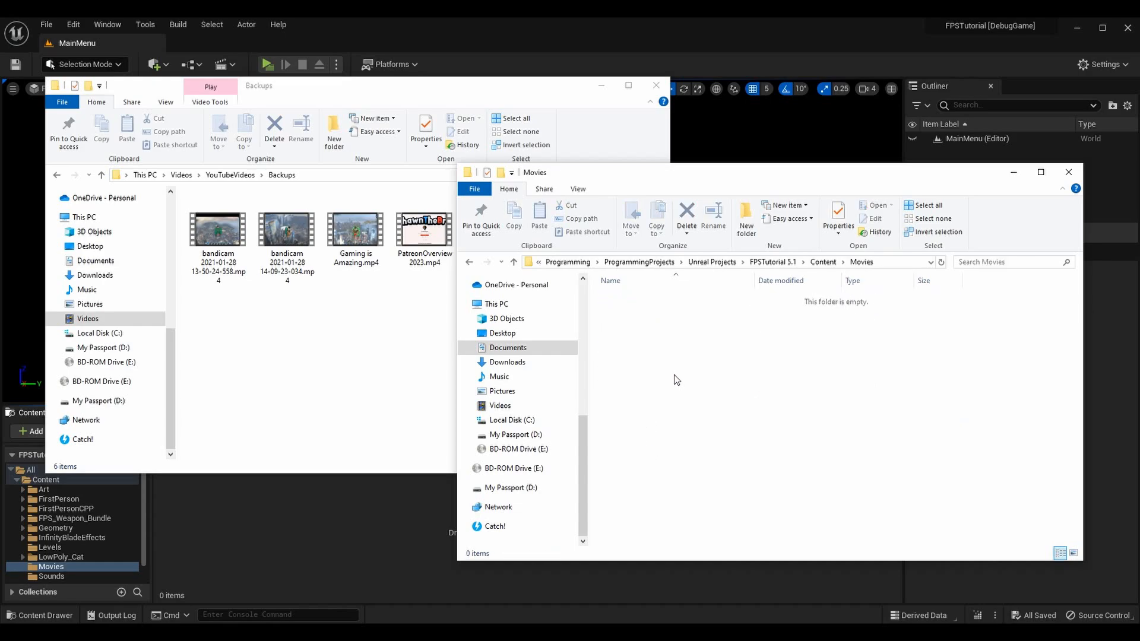
click(431, 341)
click(502, 268)
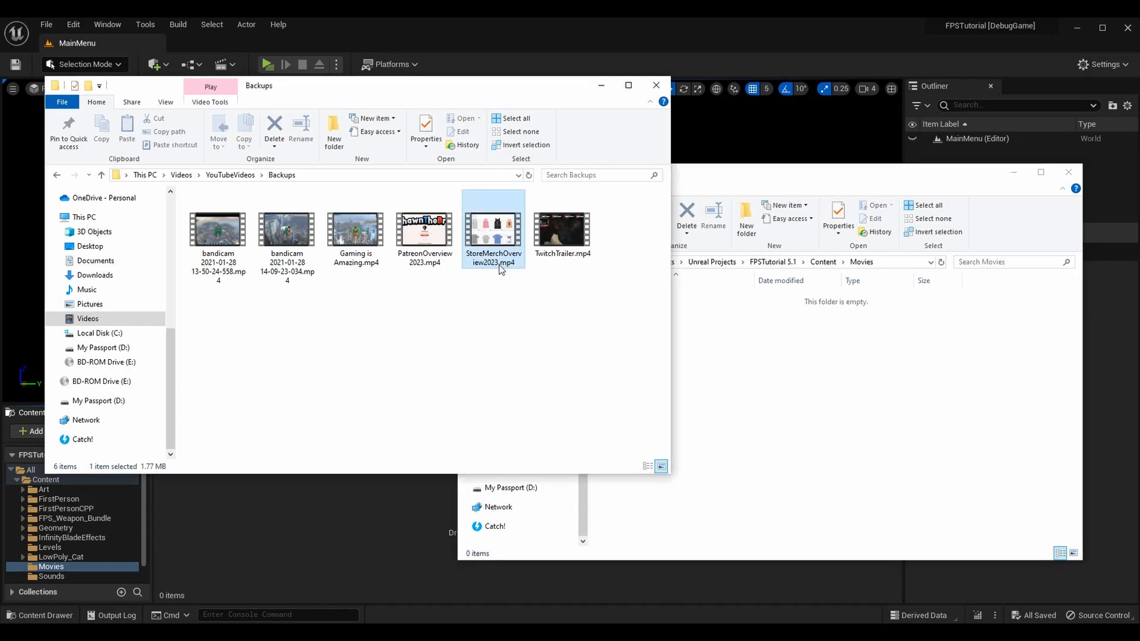
key(ctrl+c)
click(862, 411)
key(ctrl+v)
click(793, 399)
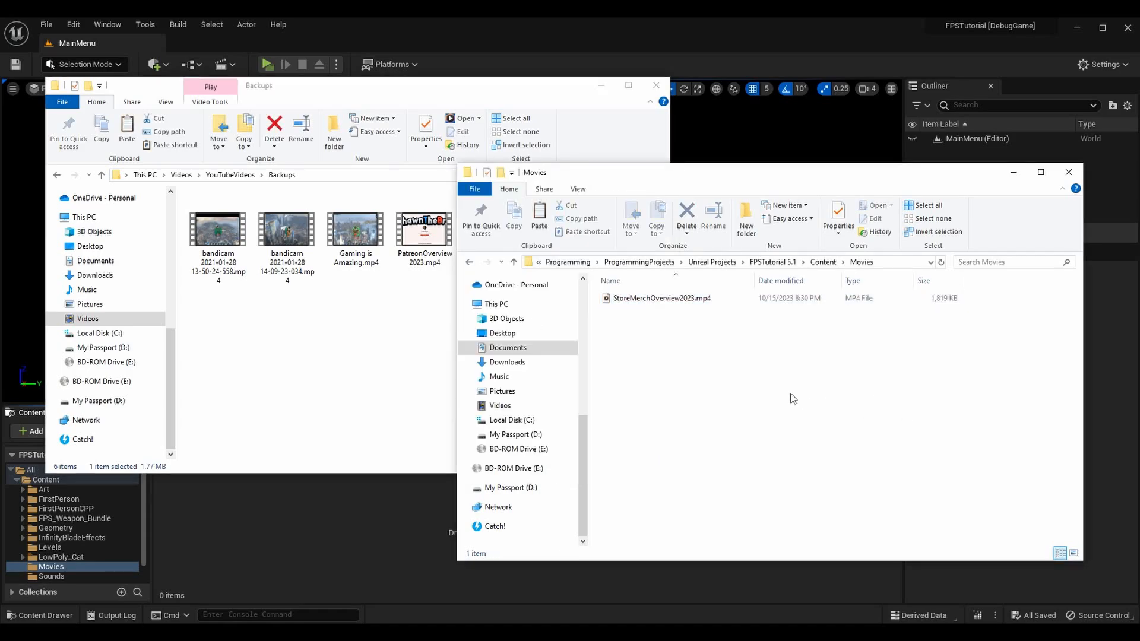
- Close both File Explorer windows and return to the Unreal Editor
click(397, 338)
click(656, 84)
drag(782, 166, 573, 130)
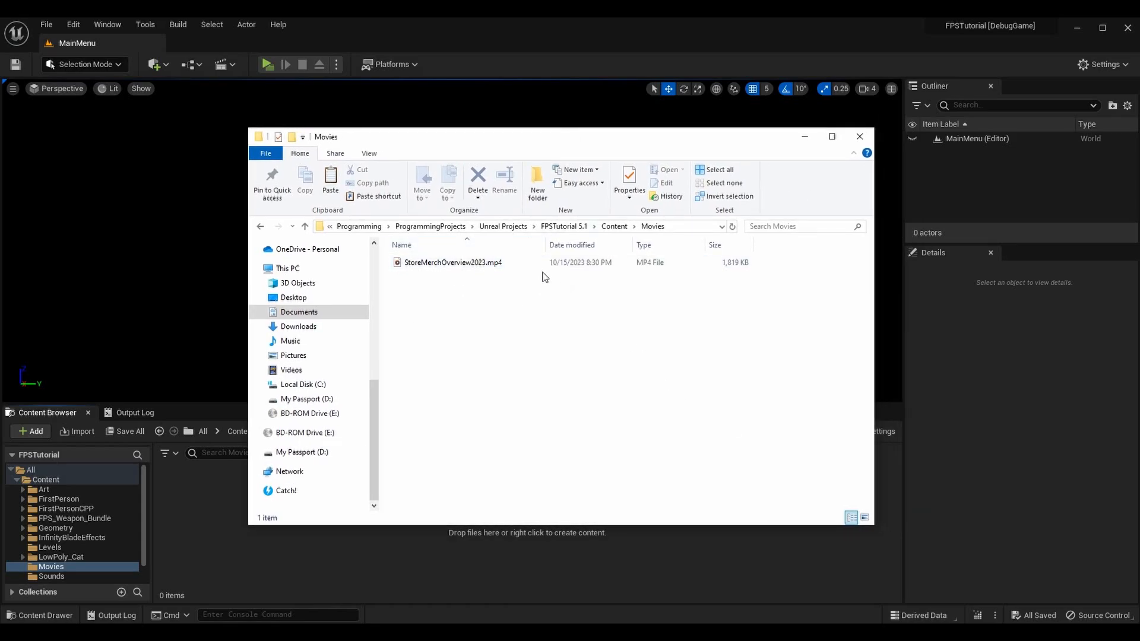
click(860, 138)
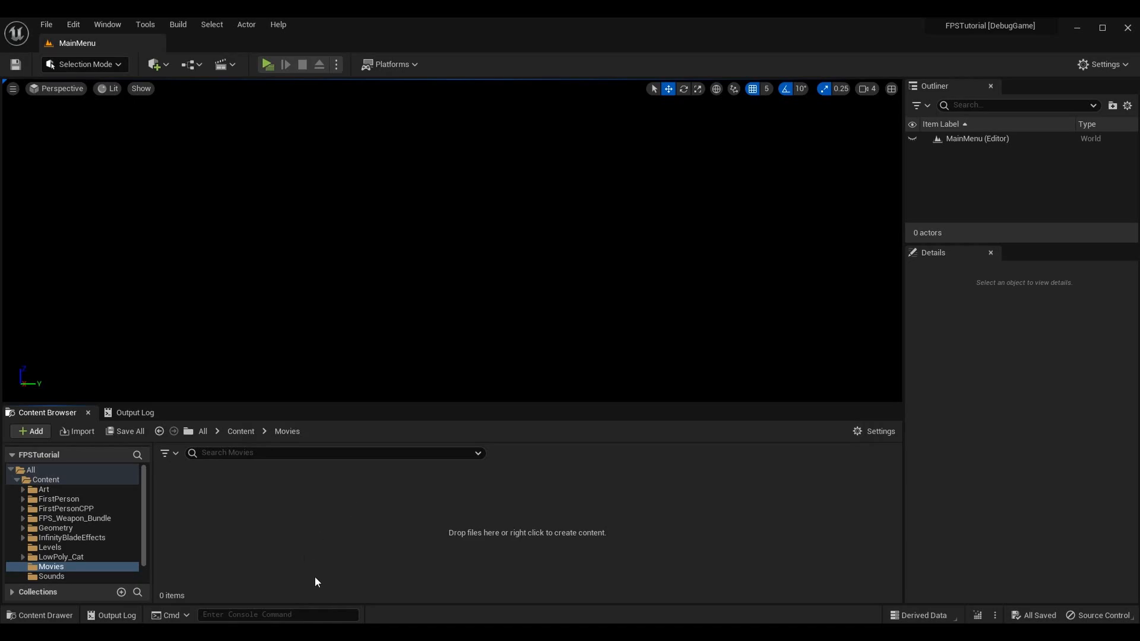
- Import StoreMerchOverview2023.mp4 from the project's Movies folder into the Movies content folder
click(78, 431)
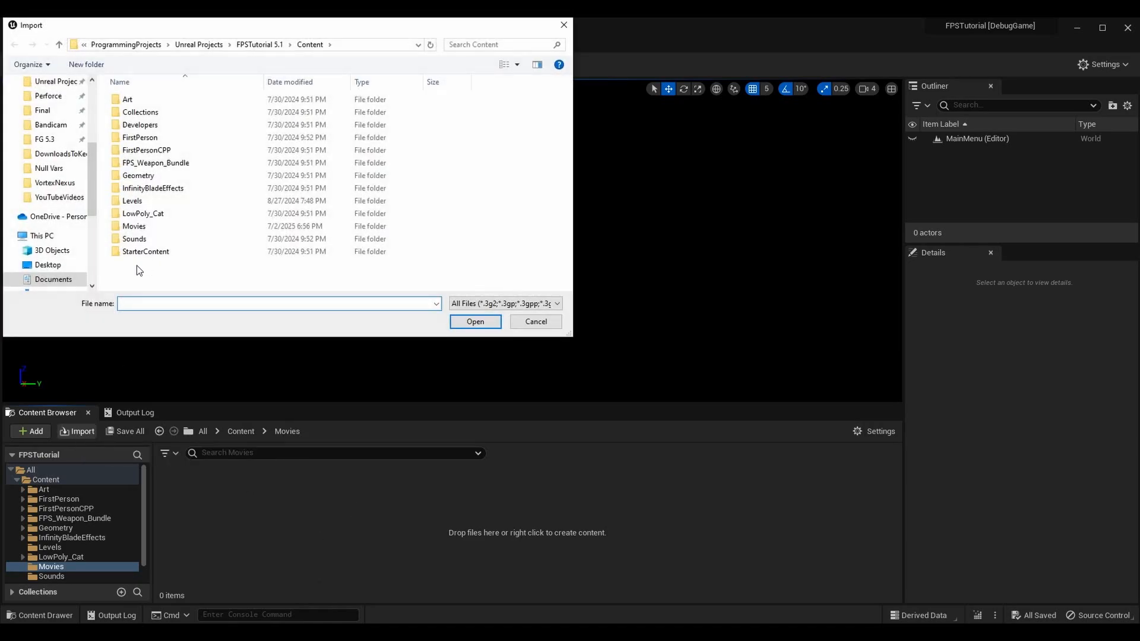
double_click(143, 227)
click(142, 112)
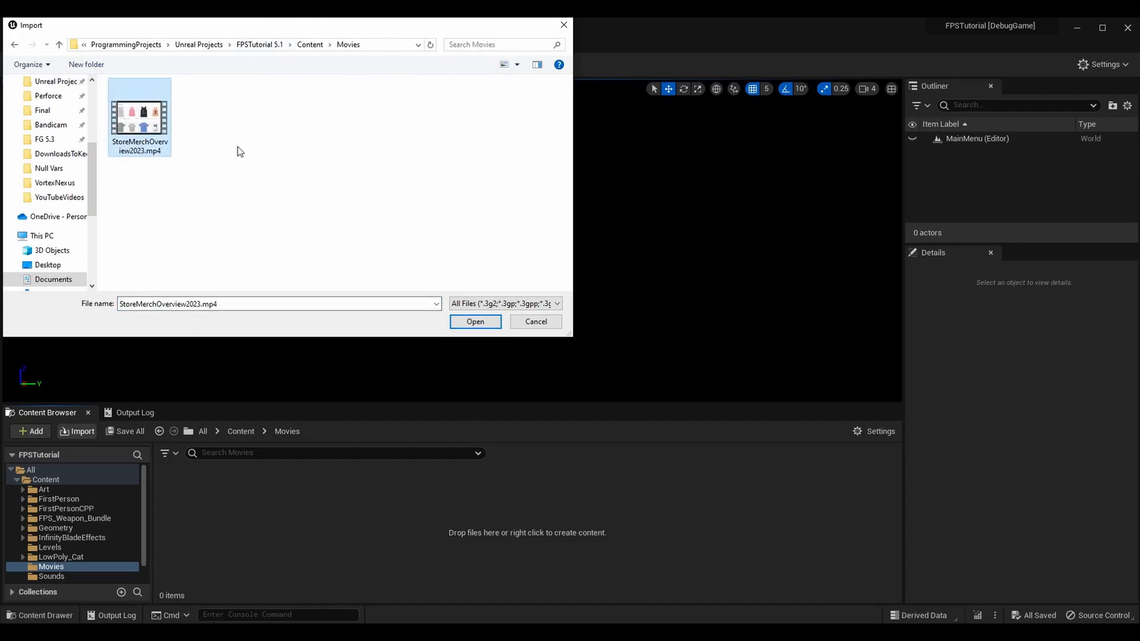
drag(287, 29, 422, 106)
click(609, 400)
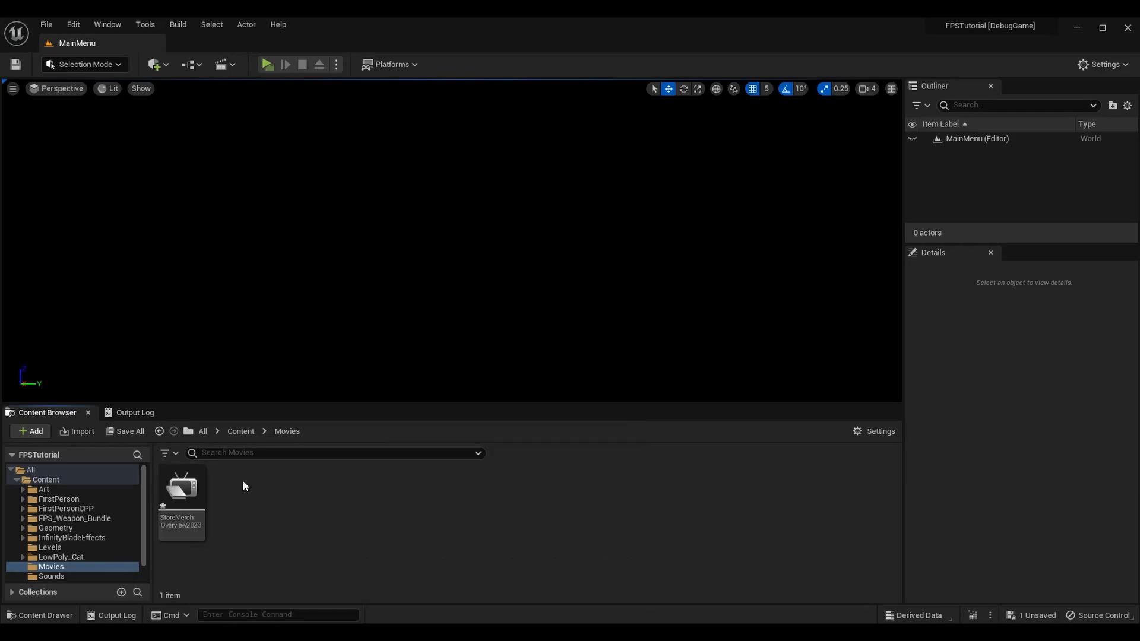
- Open the StoreMerchOverview2023 media source and examine its file path and advanced precache option
double_click(192, 482)
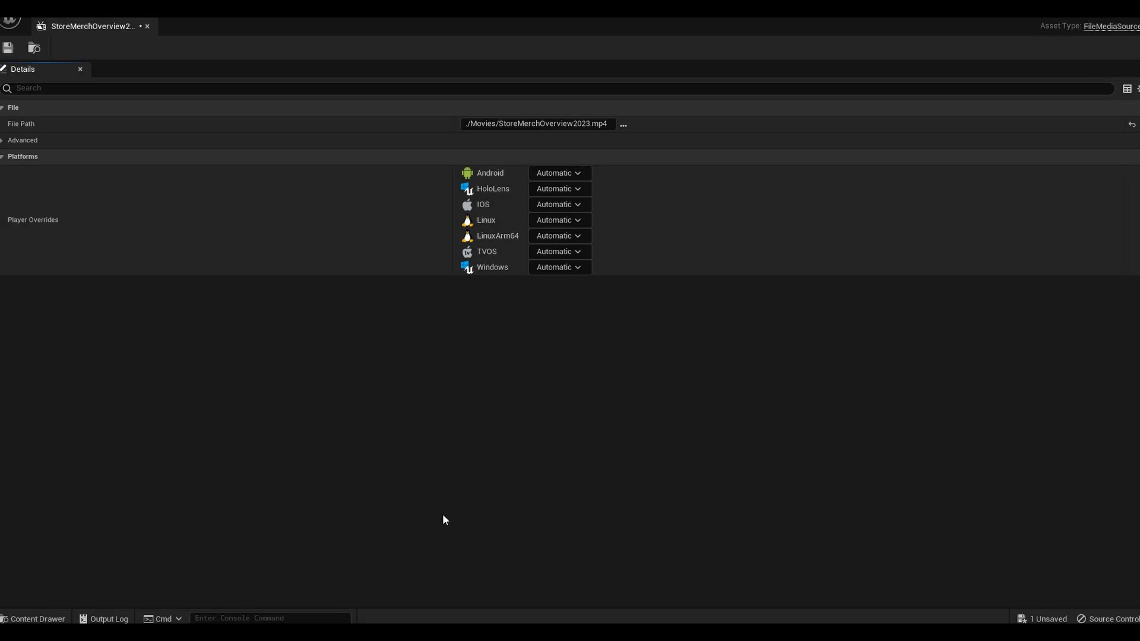
drag(99, 31, 256, 42)
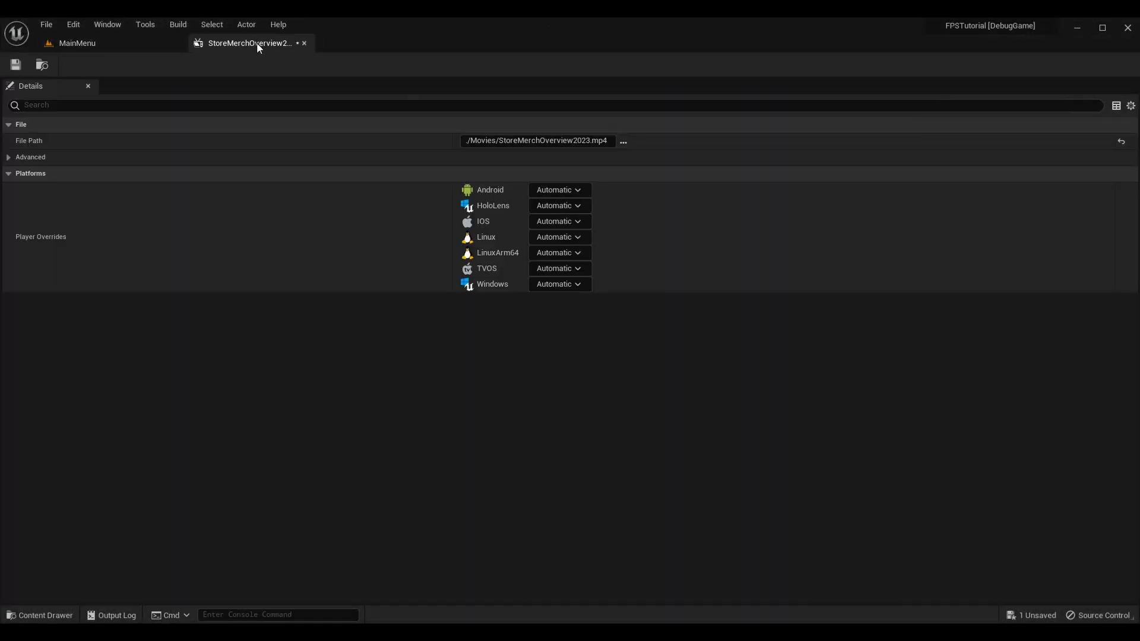
click(608, 140)
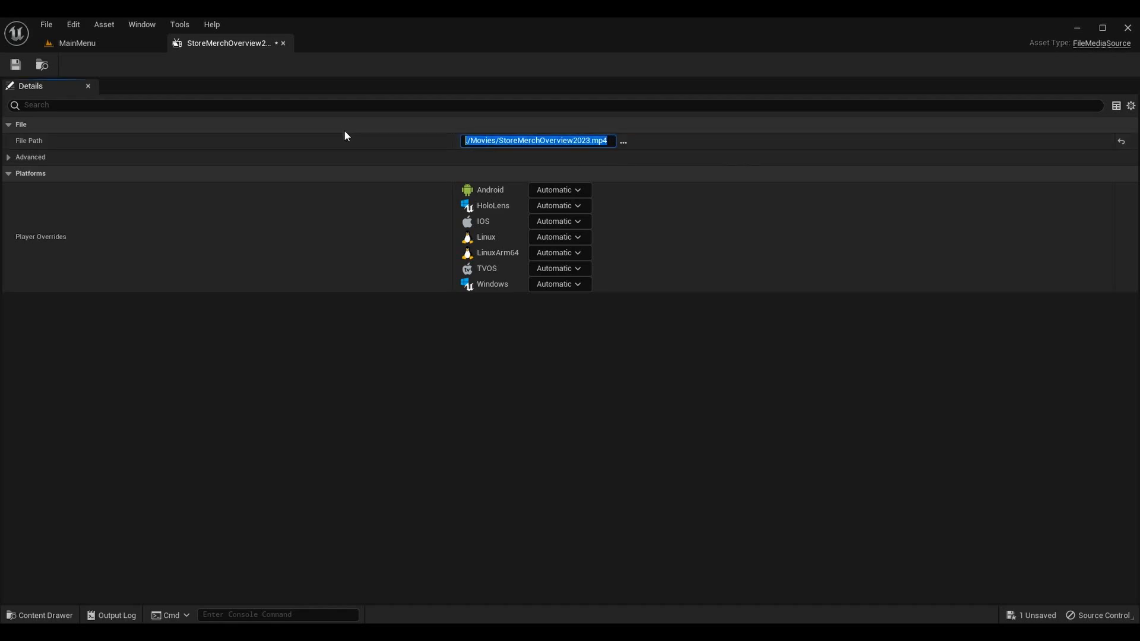
click(407, 325)
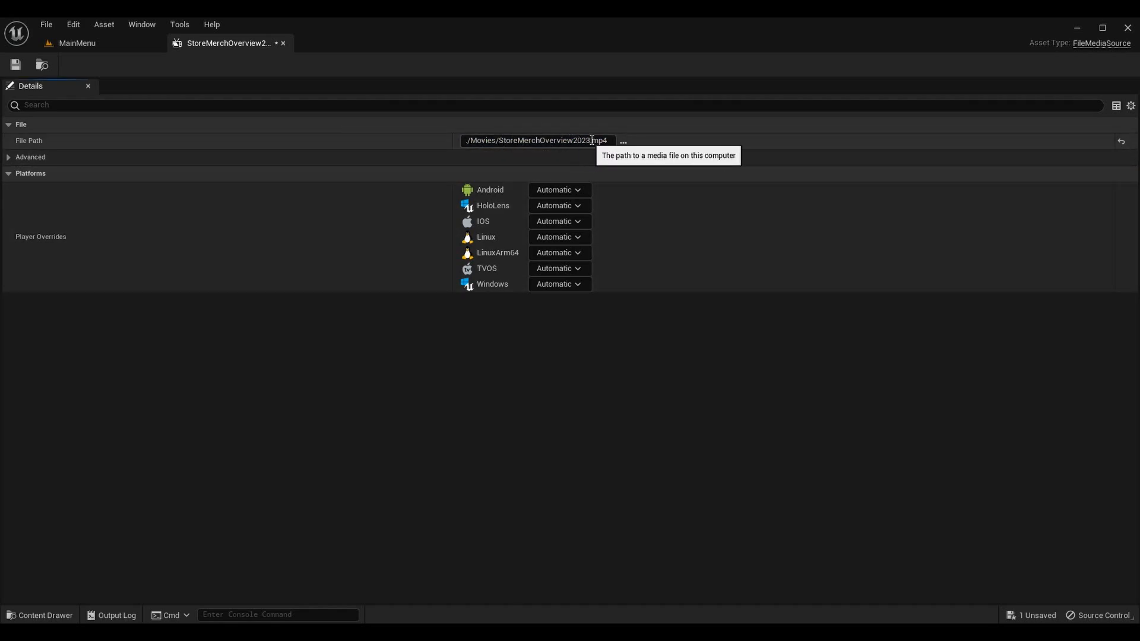
click(20, 157)
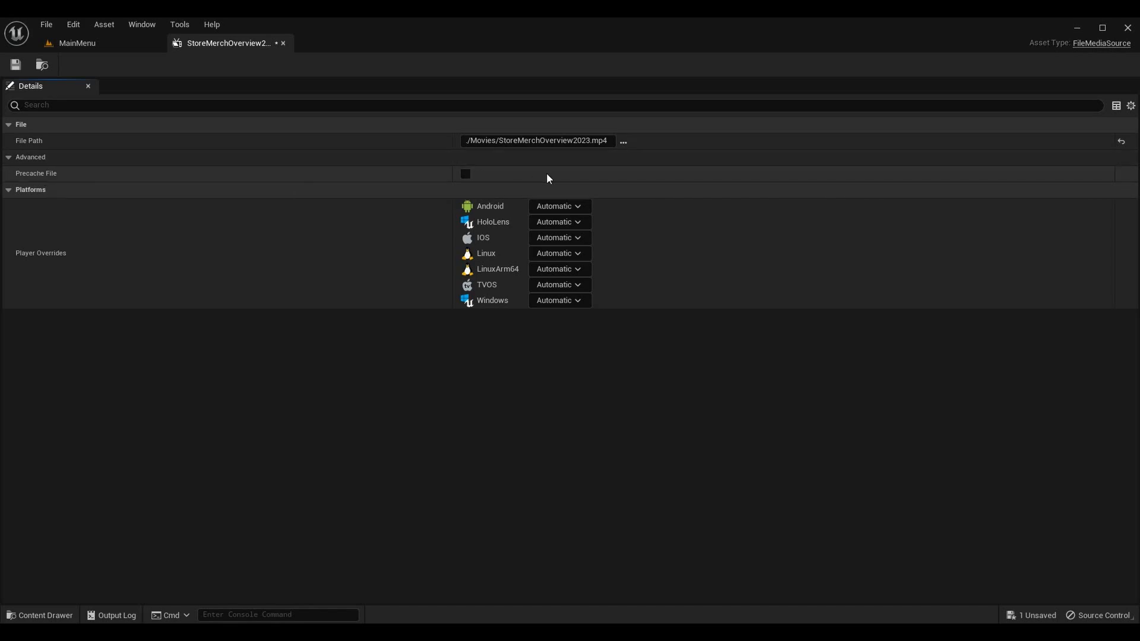
click(11, 157)
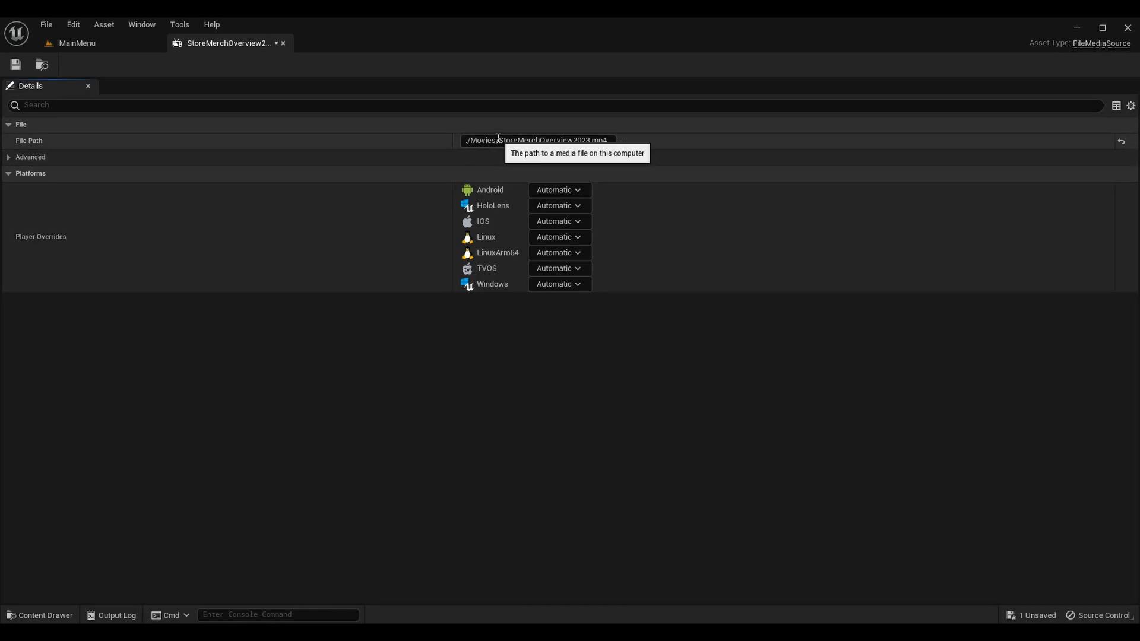
- Save and close the StoreMerchOverview2023 media source, returning to the top-level Content folder
click(15, 65)
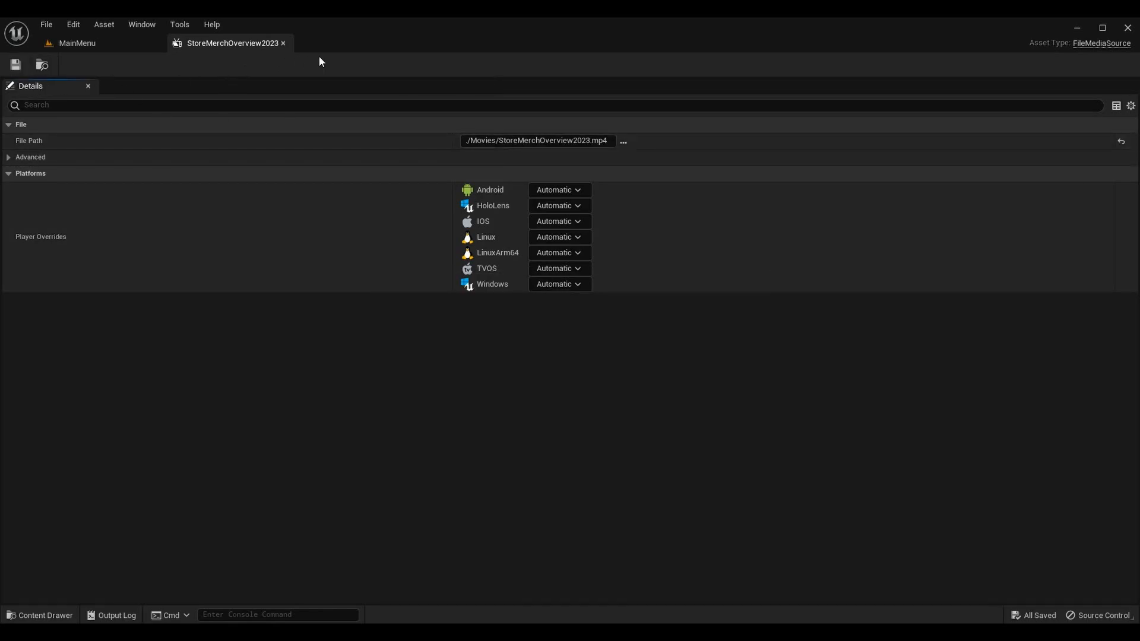
click(283, 45)
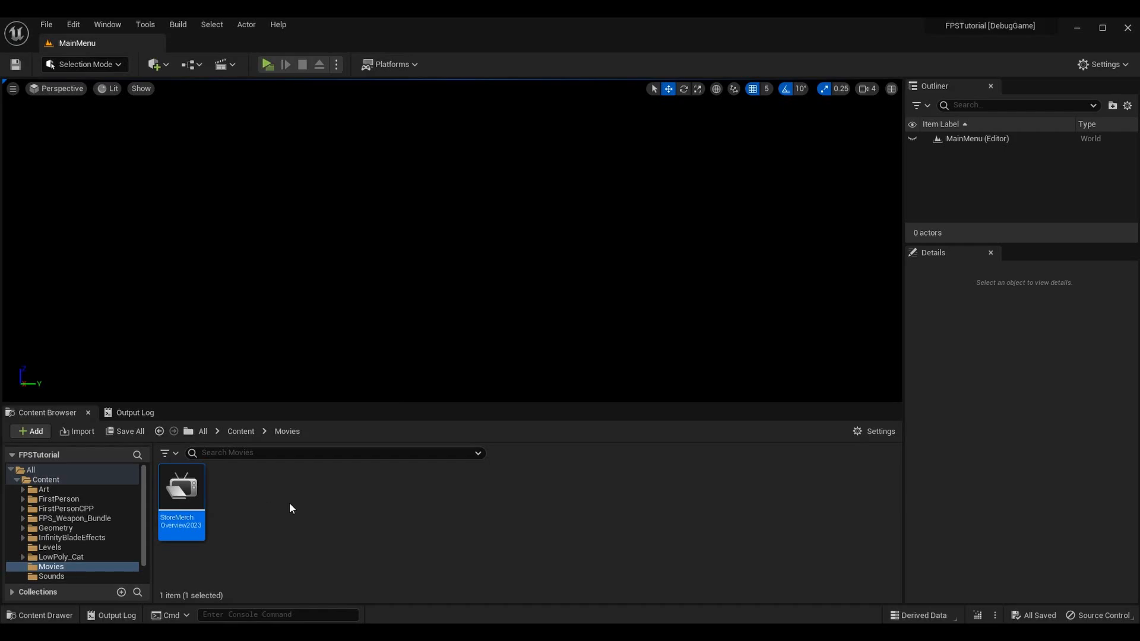
click(234, 431)
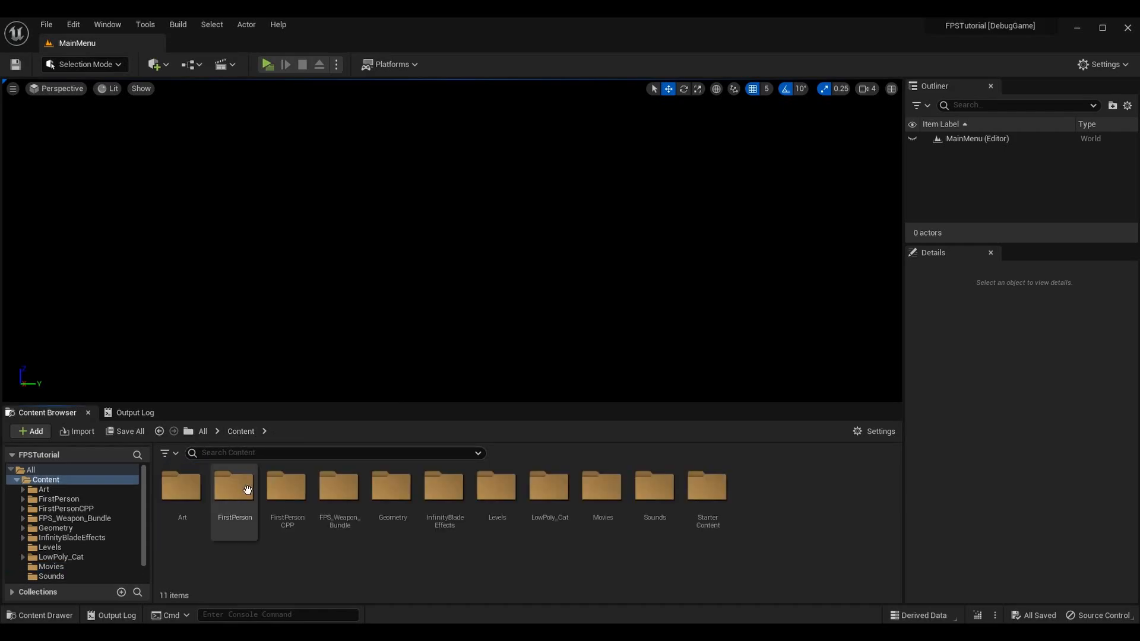
- Reopen the project settings at the Movies section
click(79, 27)
click(155, 197)
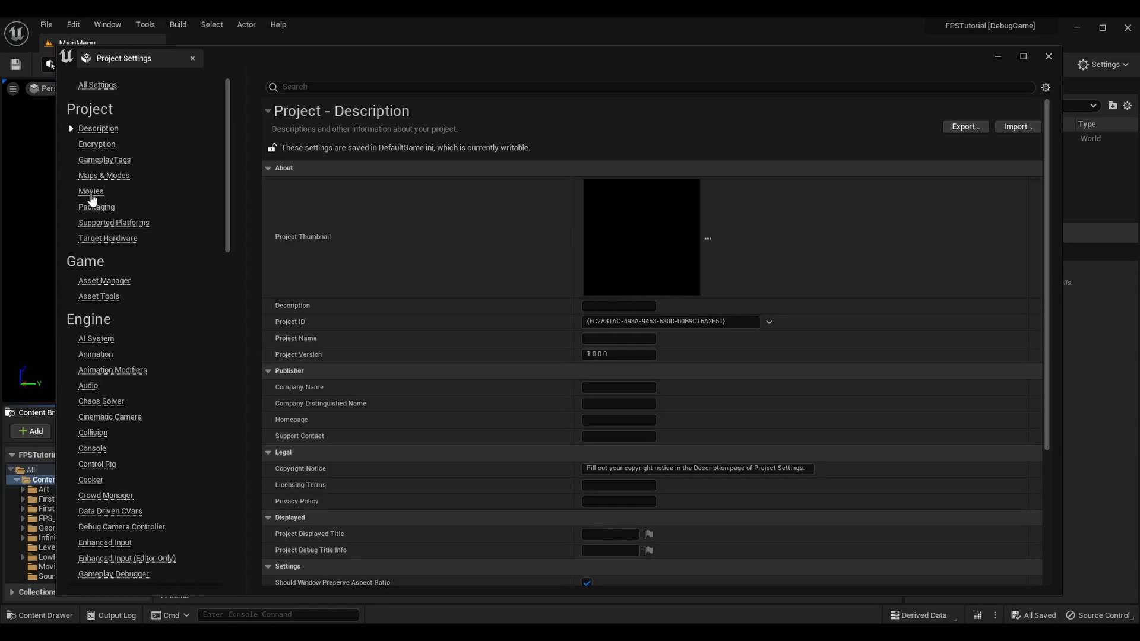
click(92, 191)
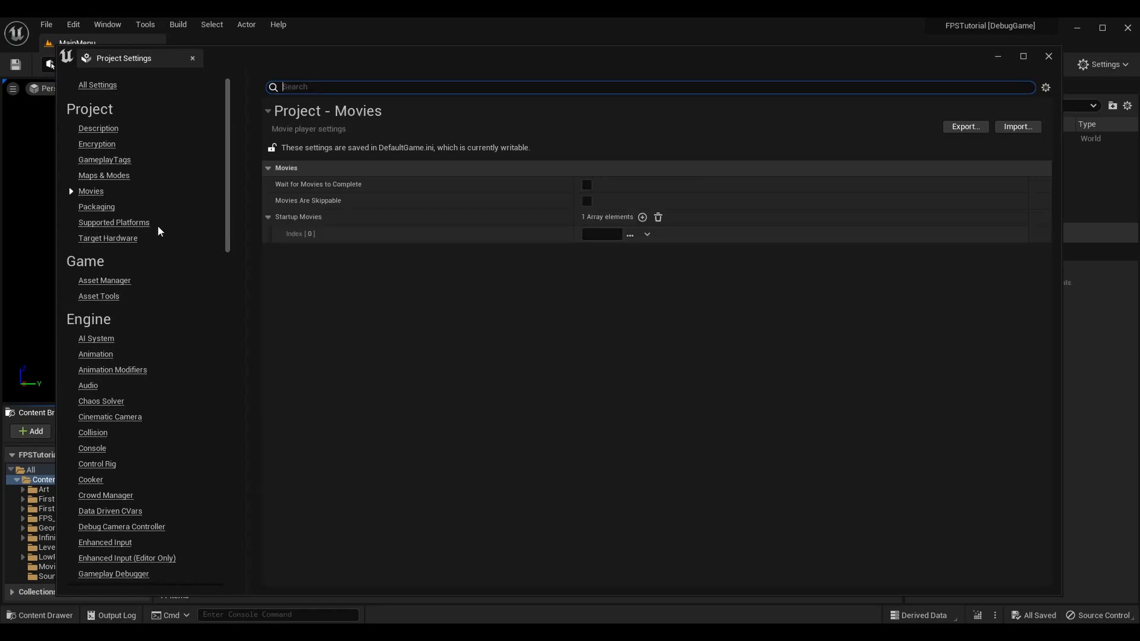
- Assign StoreMerchOverview2023.mp4 from the project's Movies folder as the first startup movie and close the project settings
click(595, 234)
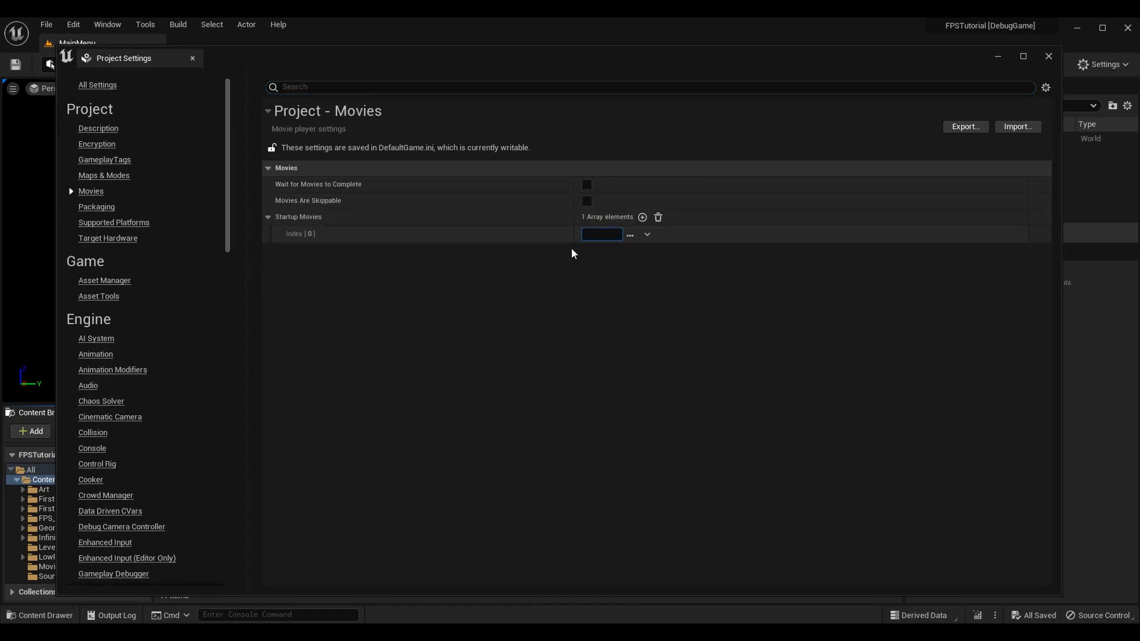
click(631, 235)
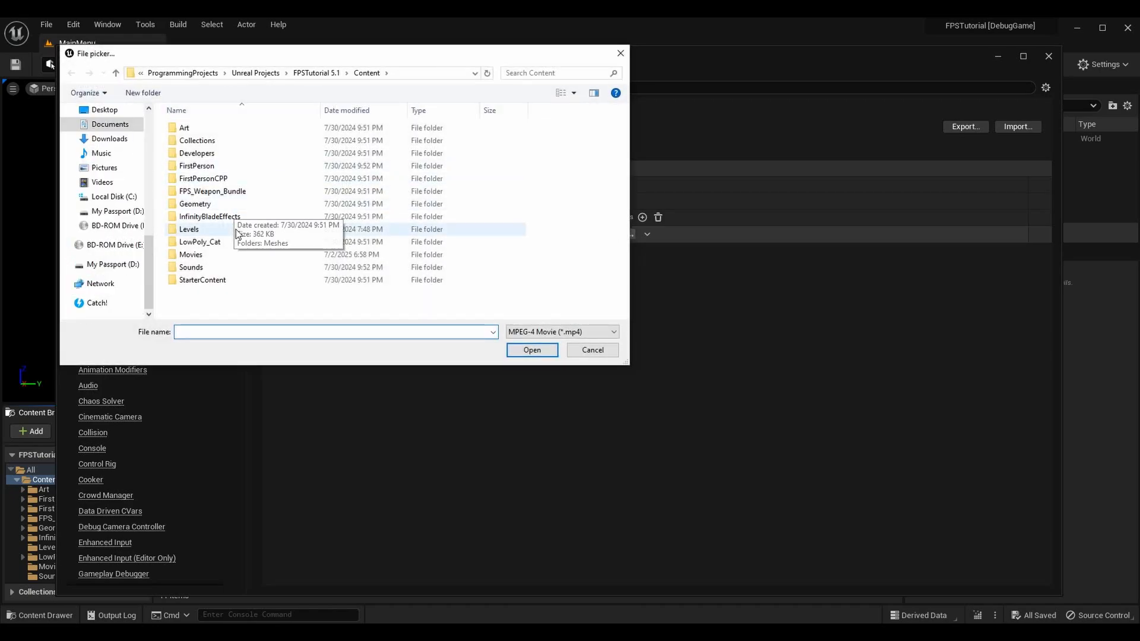
double_click(217, 255)
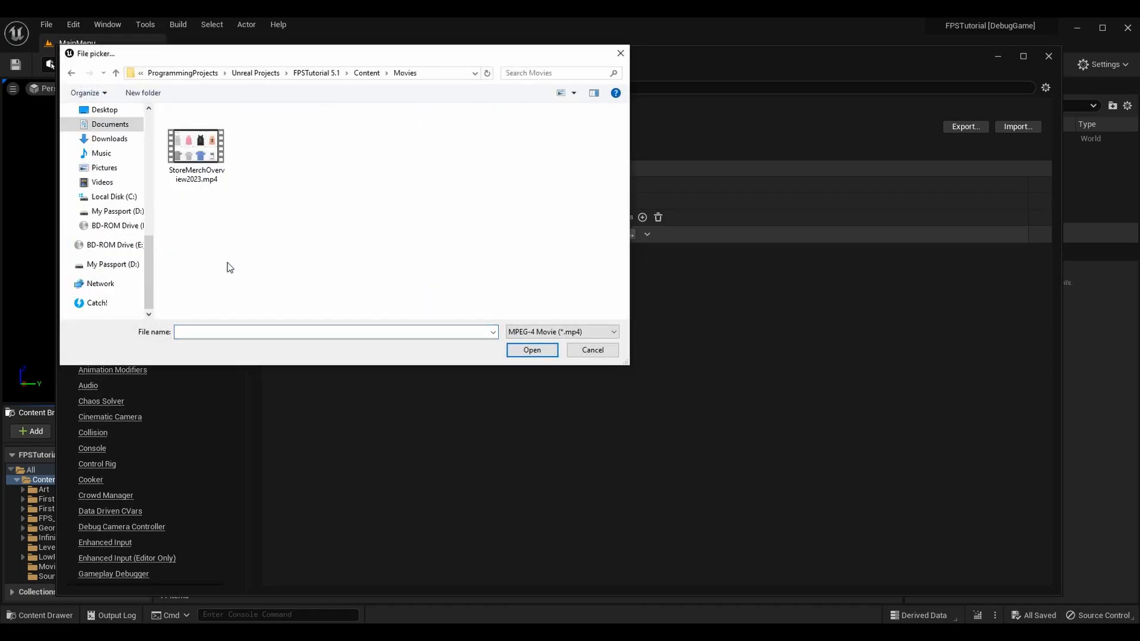
double_click(199, 144)
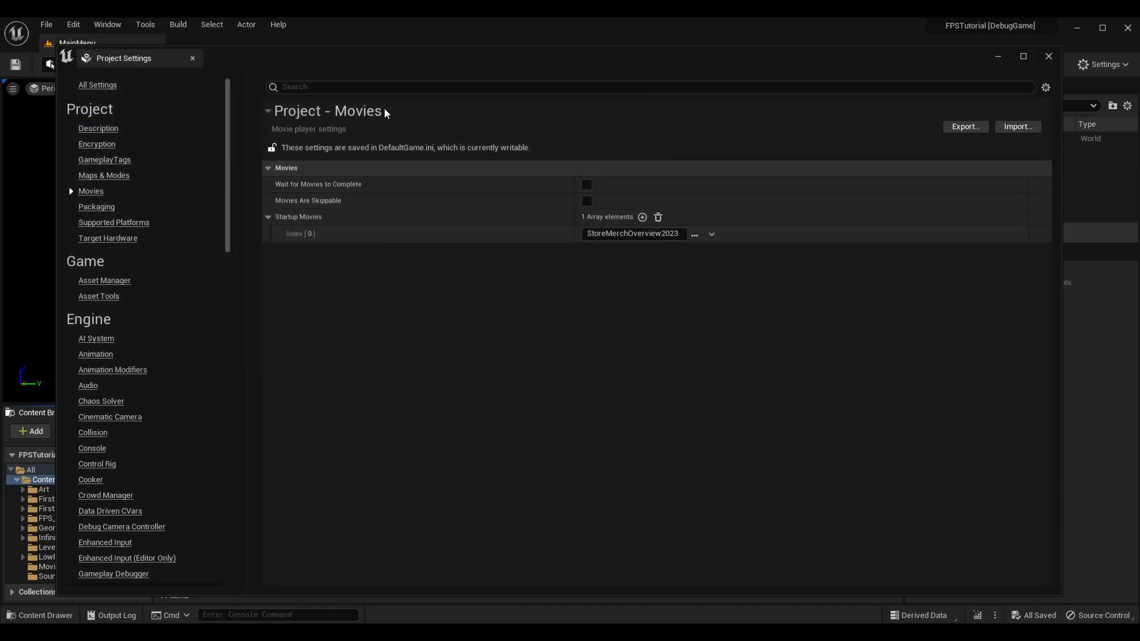
click(192, 59)
- Run the MainMenu level as a Standalone Game to watch the startup movie, and close the game at the main menu
click(337, 65)
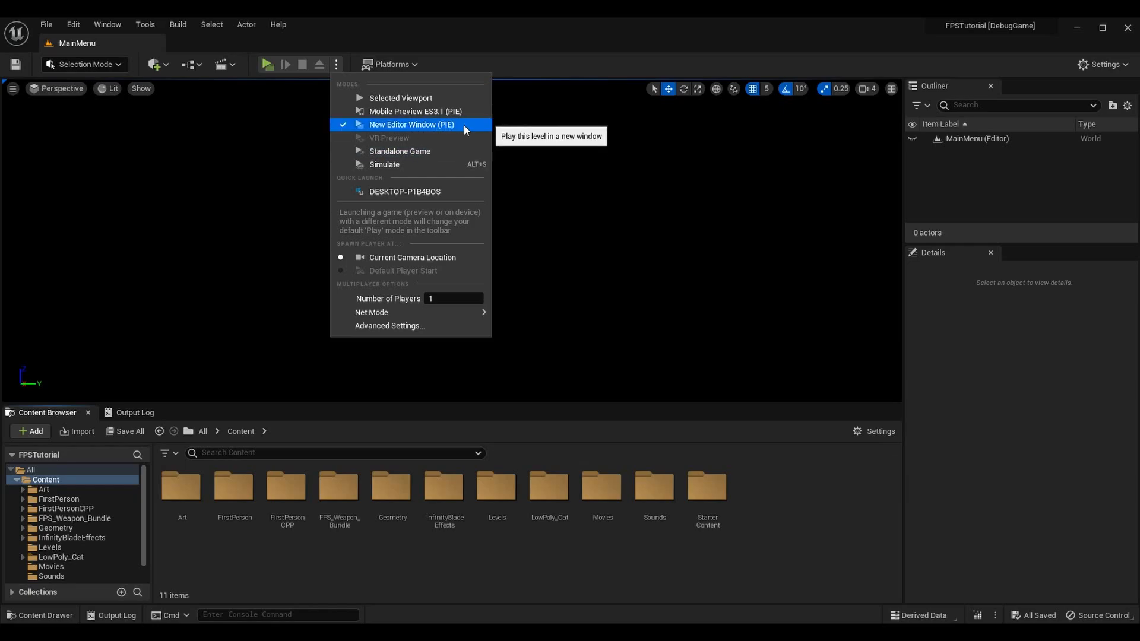
click(418, 151)
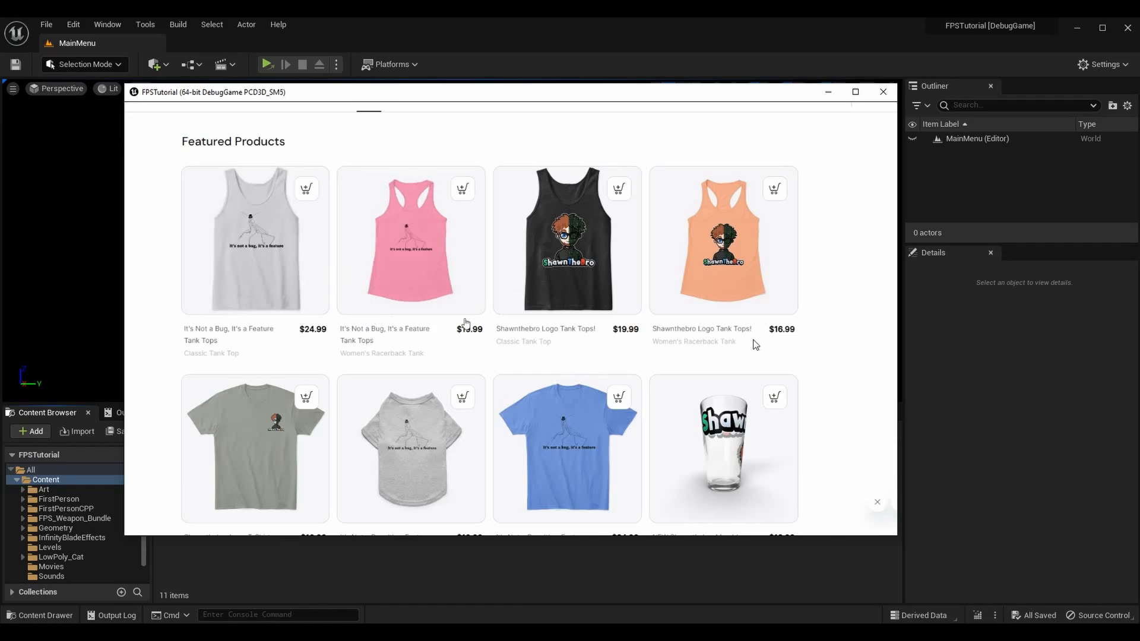
scroll(875, 262, down, 3)
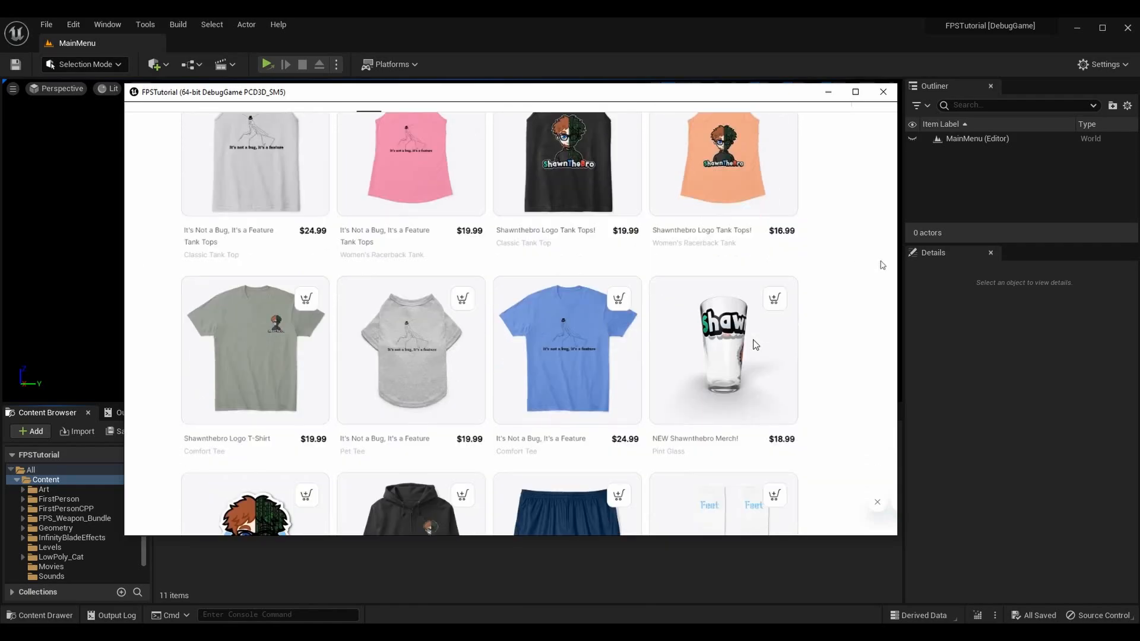
scroll(755, 344, down, 1)
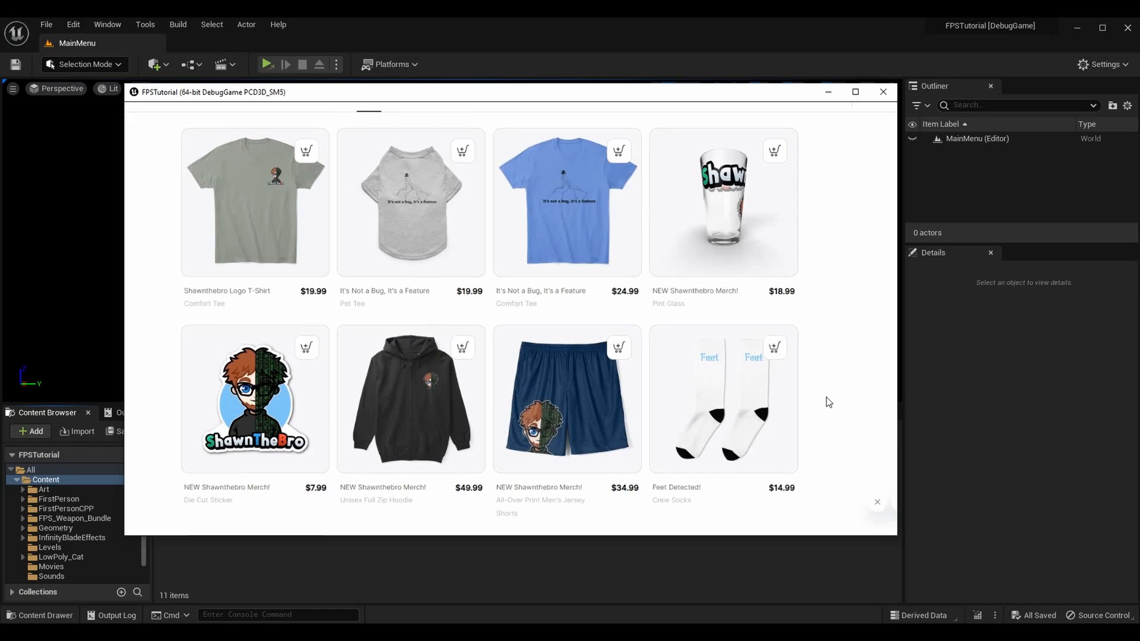
scroll(829, 402, down, 3)
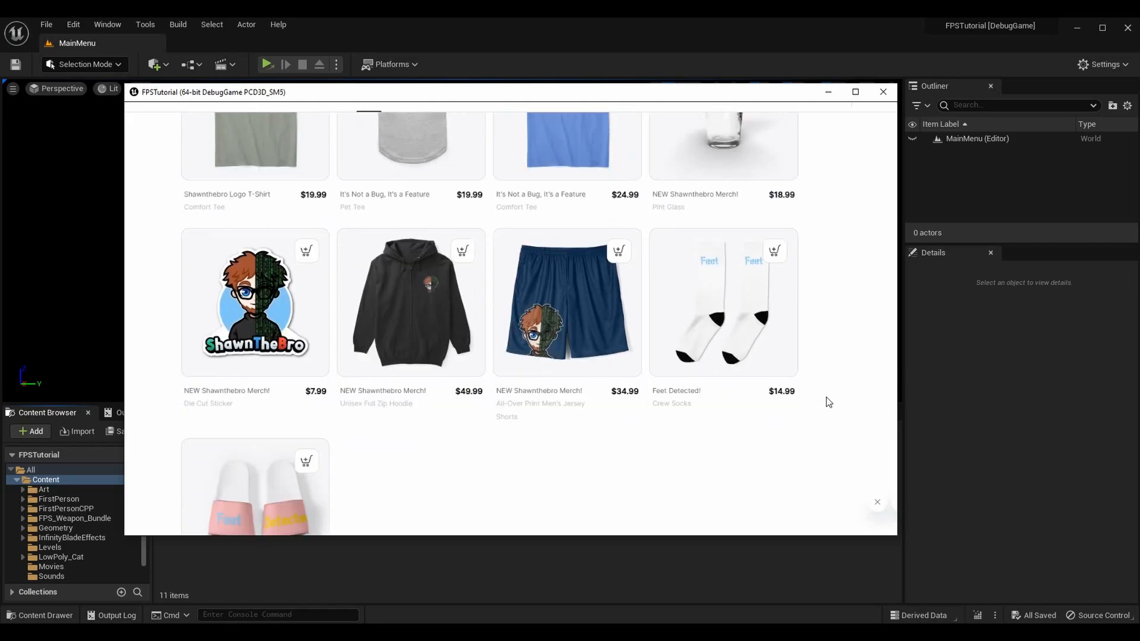
scroll(829, 402, down, 1)
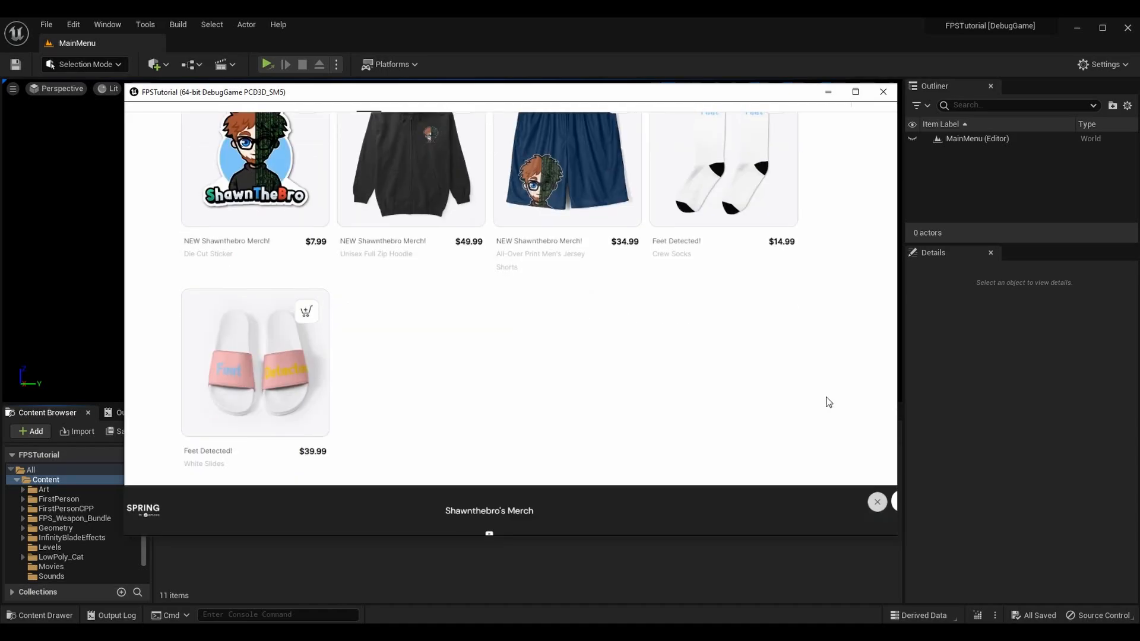
scroll(829, 402, up, 9)
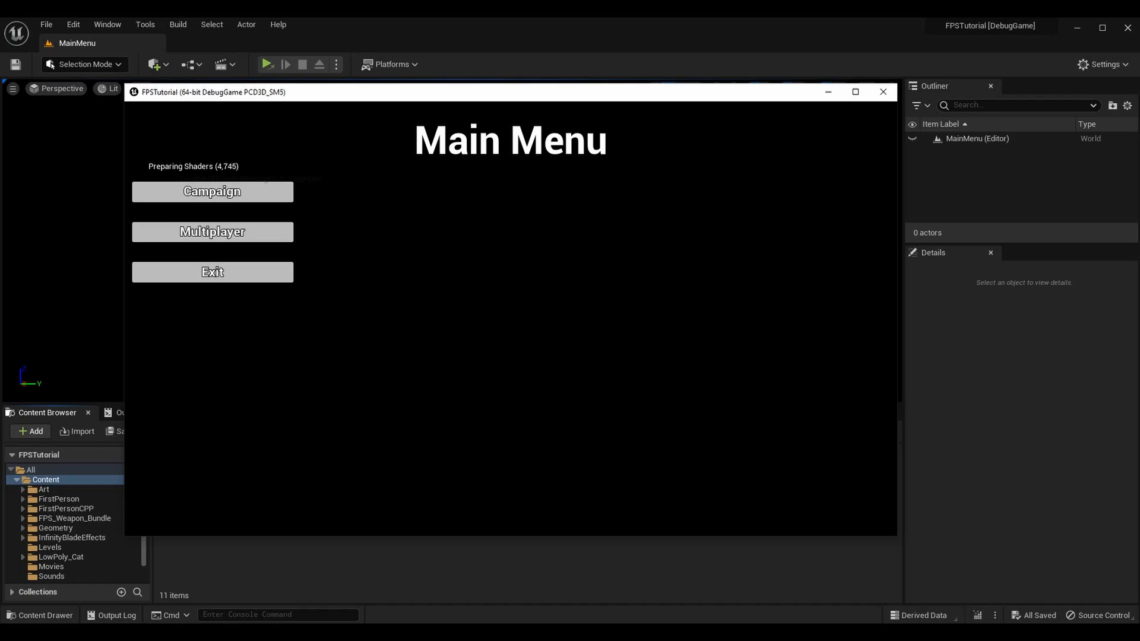
key(Escape)
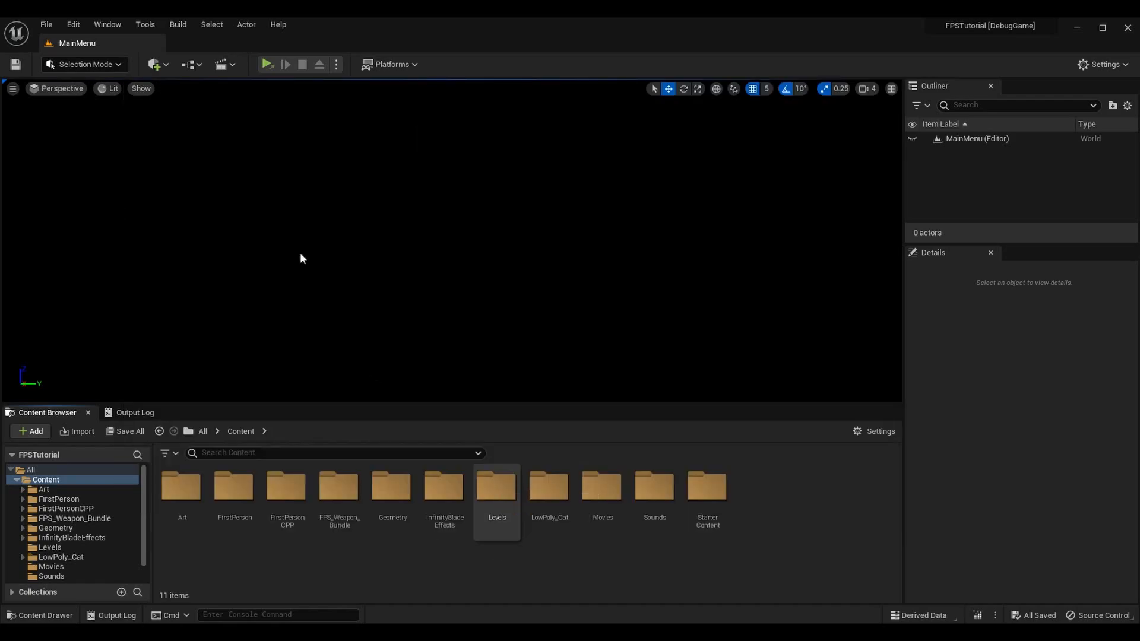
- Reopen the project settings at the Movies section
click(71, 23)
click(66, 25)
click(70, 23)
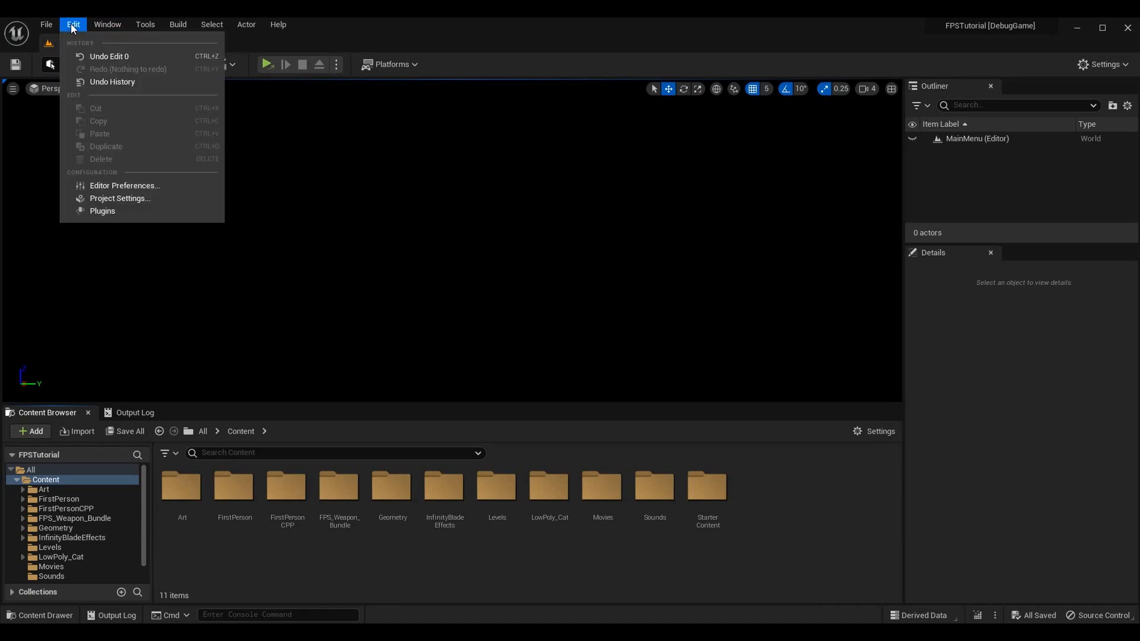
click(126, 199)
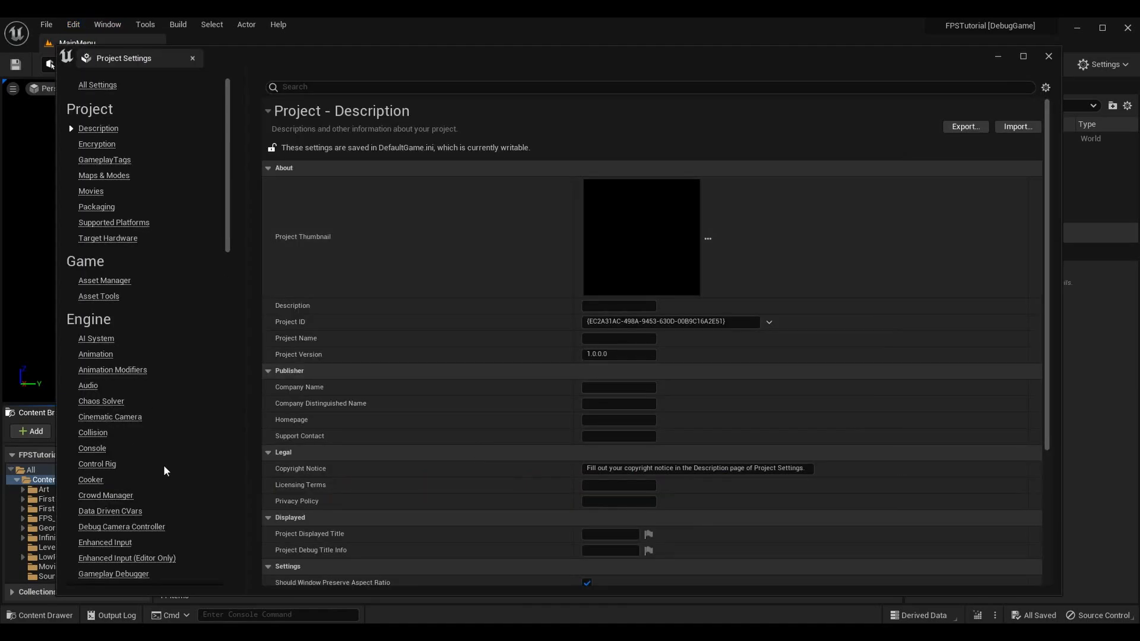
click(90, 190)
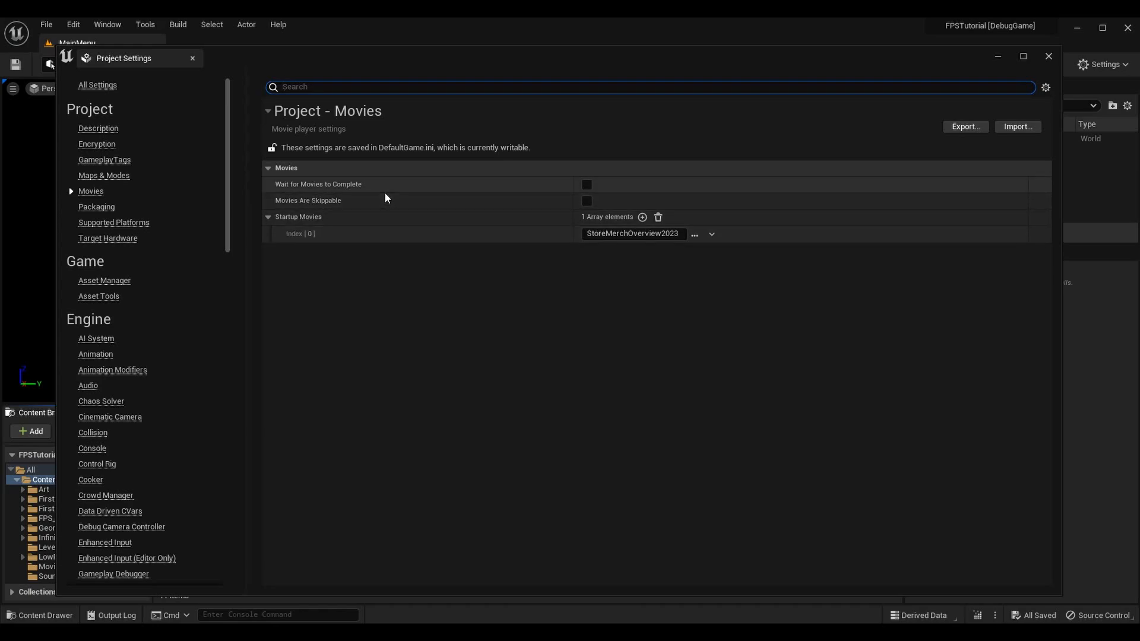
- Enable Wait for Movies to Complete and Movies Are Skippable, and close the project settings
mouse_move(294, 187)
mouse_move(359, 187)
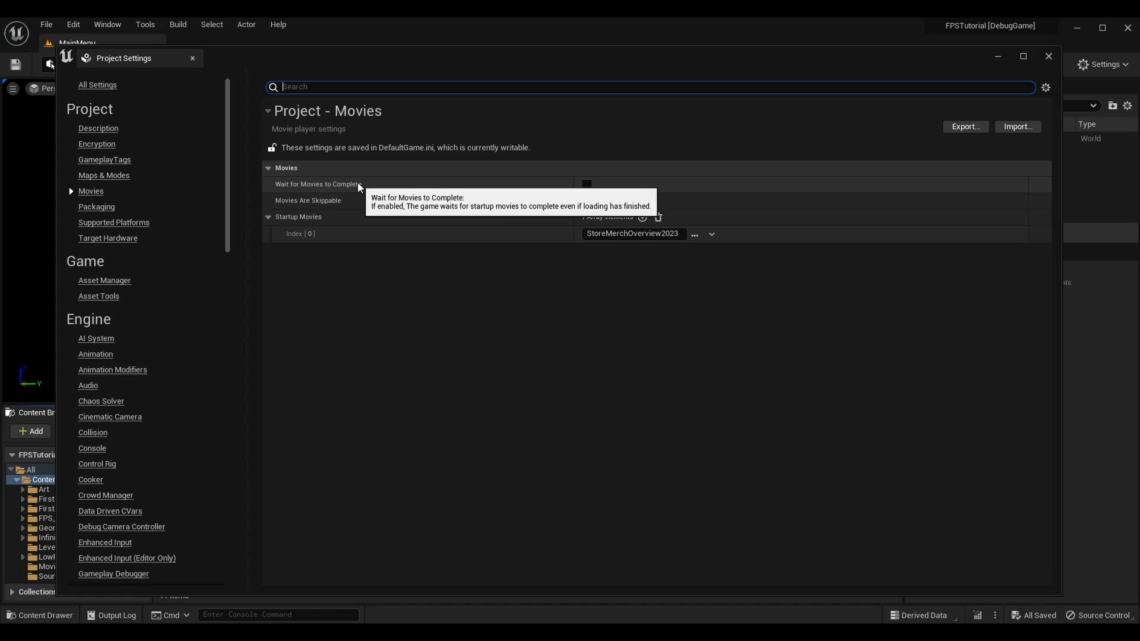
click(587, 185)
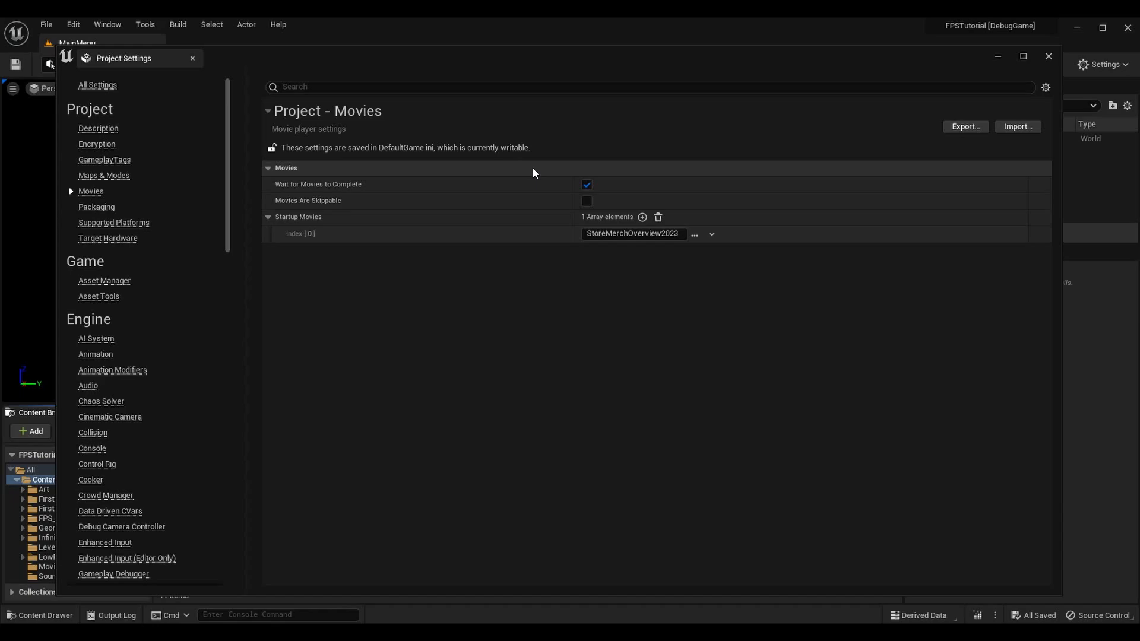
click(587, 184)
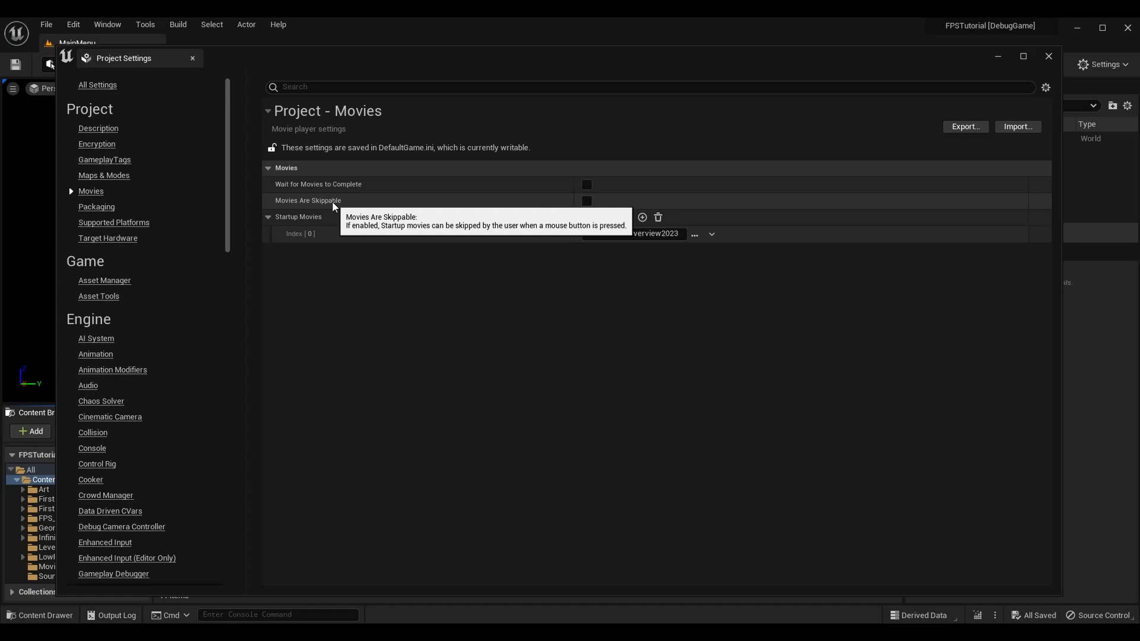
click(587, 200)
click(587, 185)
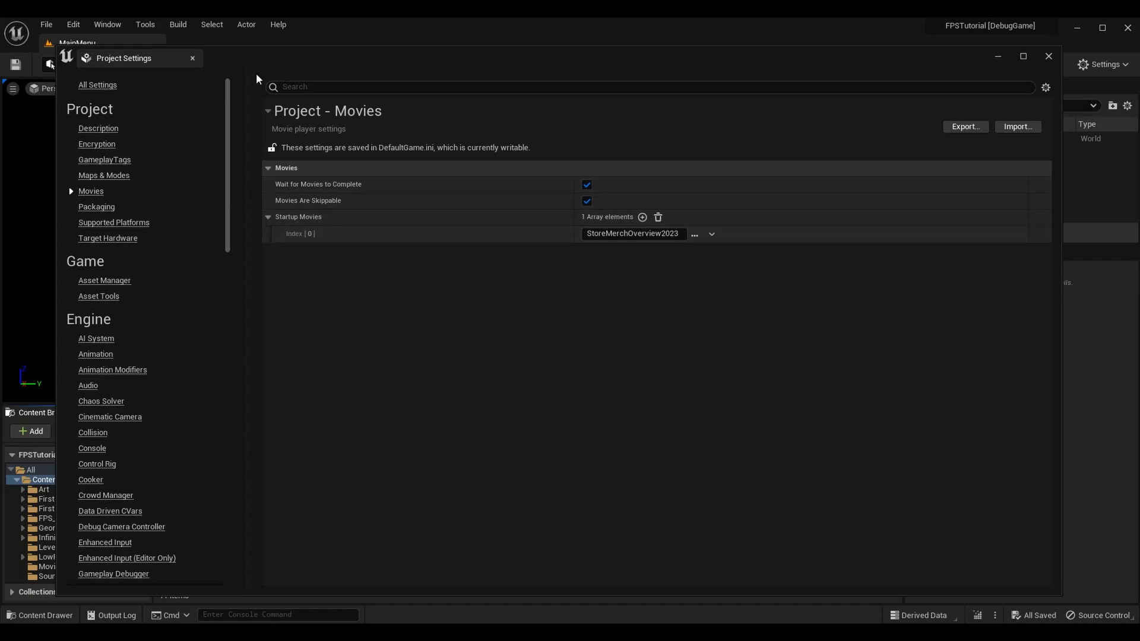
click(193, 58)
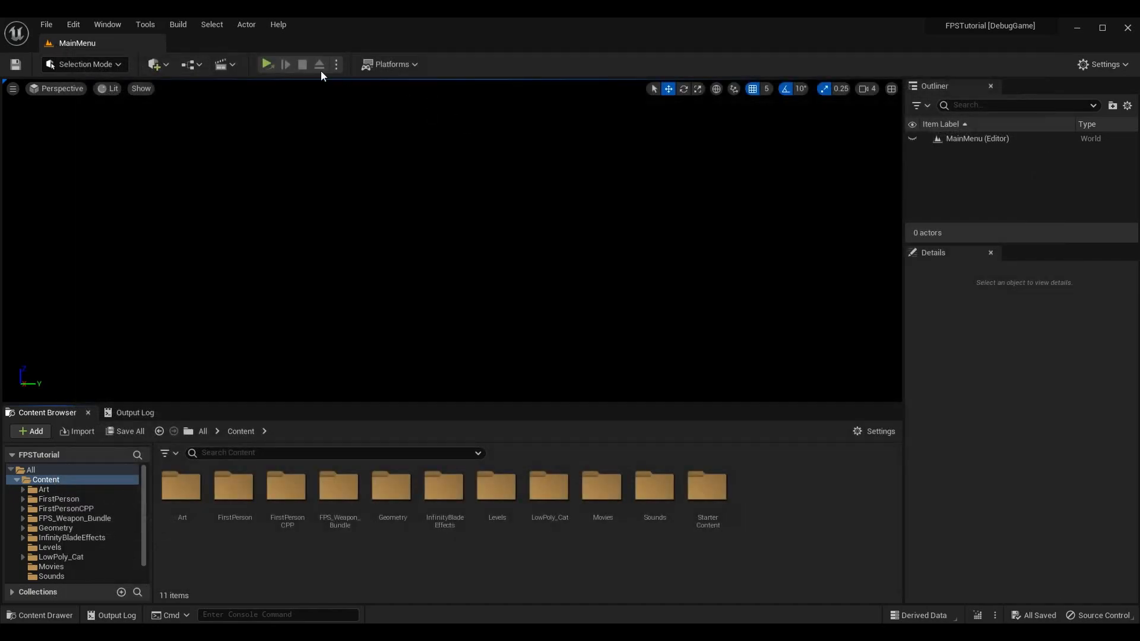
- Run the standalone game again to check the startup movie with the new playback options, and close the game
click(267, 64)
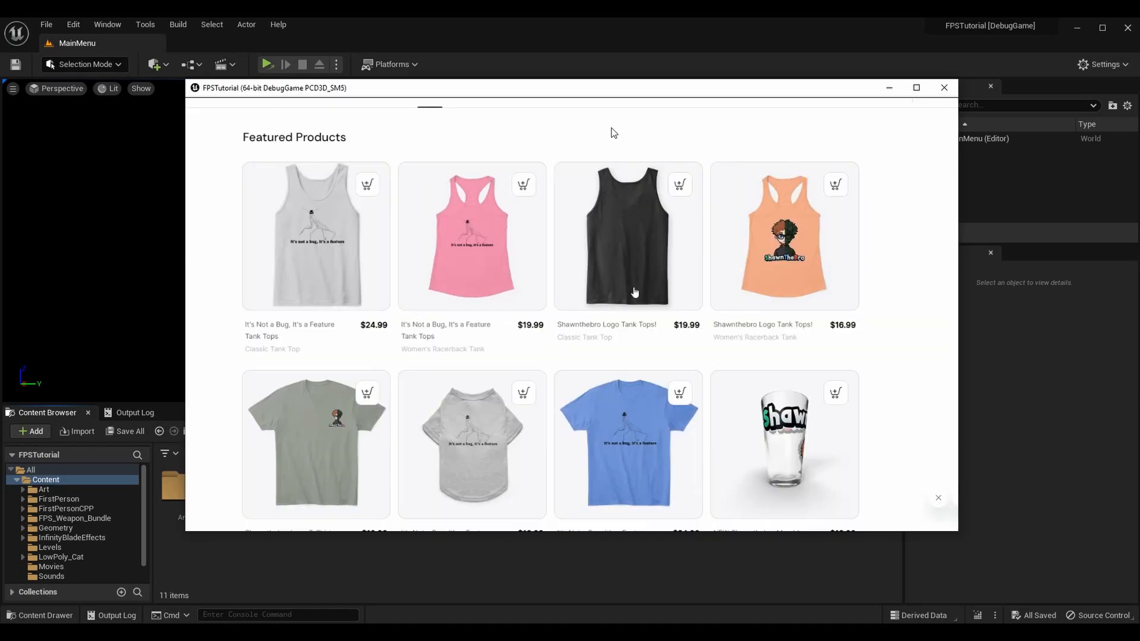
scroll(940, 259, down, 1)
scroll(940, 259, down, 3)
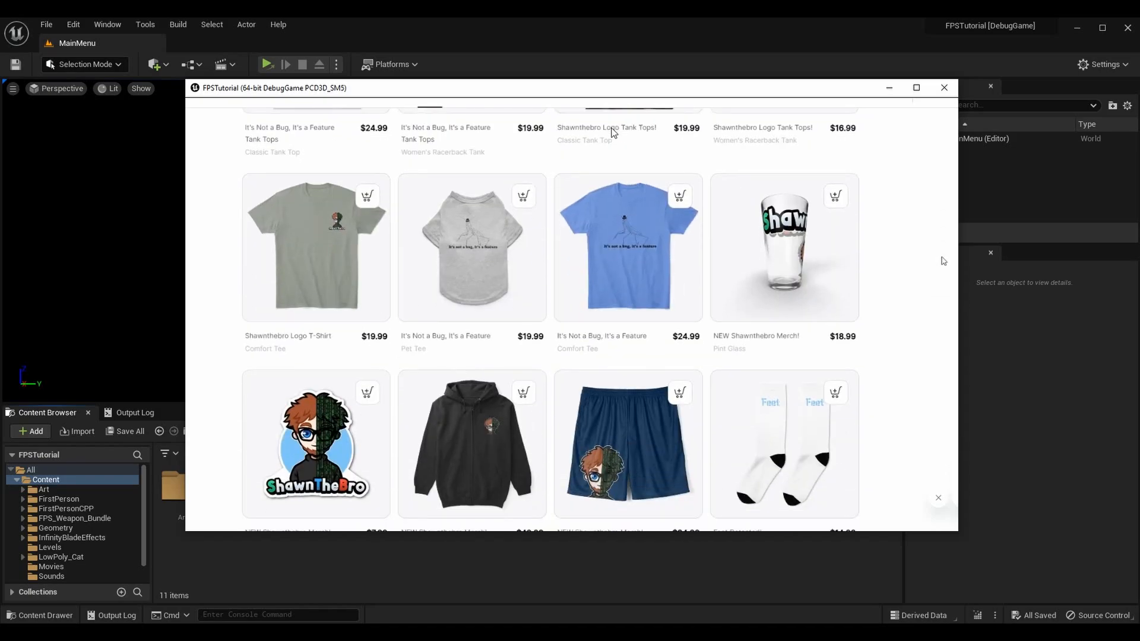
scroll(946, 229, down, 1)
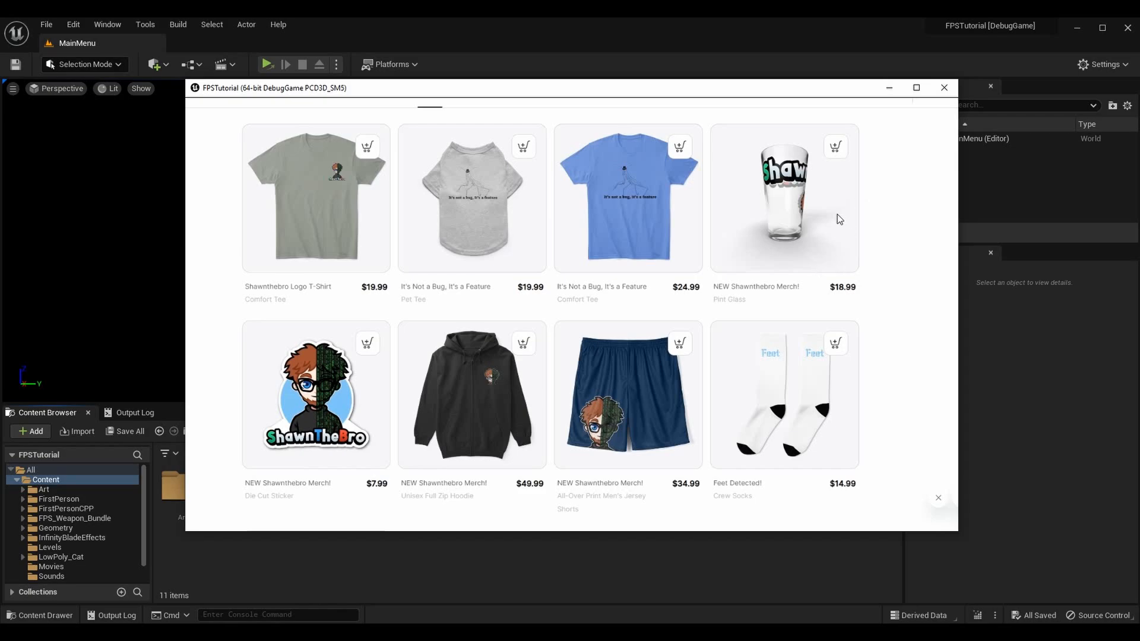
scroll(796, 211, down, 2)
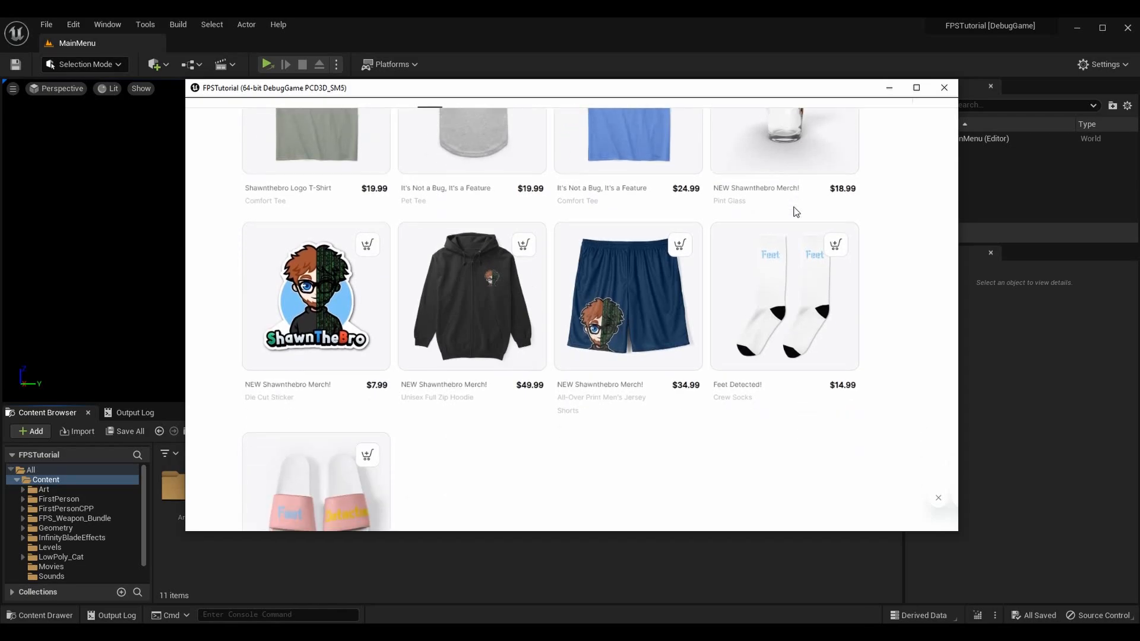
scroll(796, 212, down, 3)
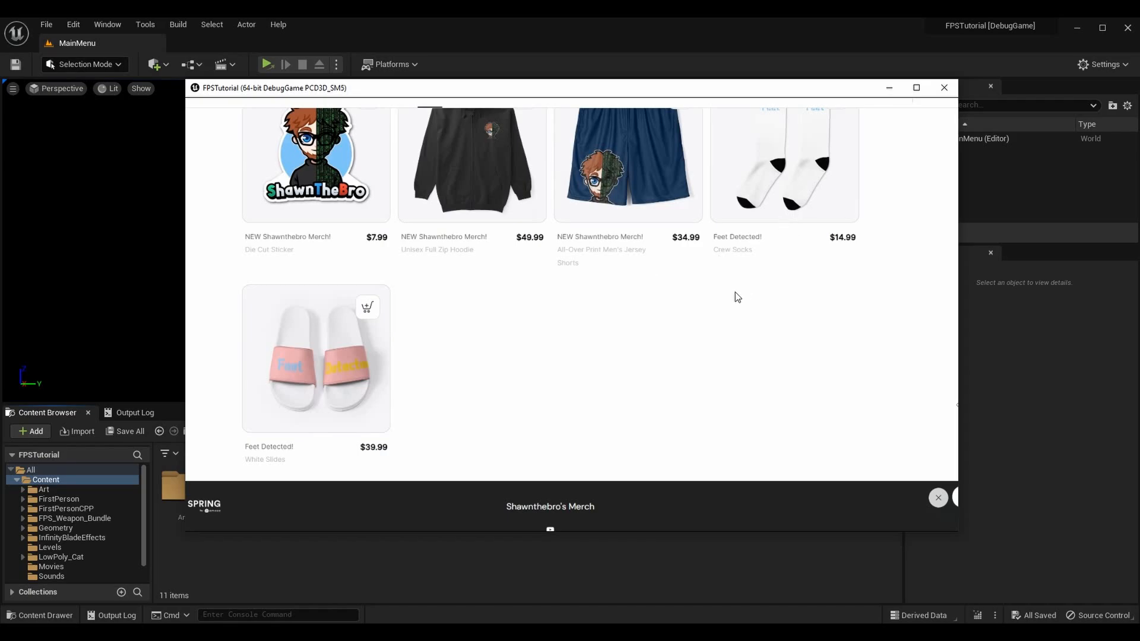
scroll(556, 321, up, 4)
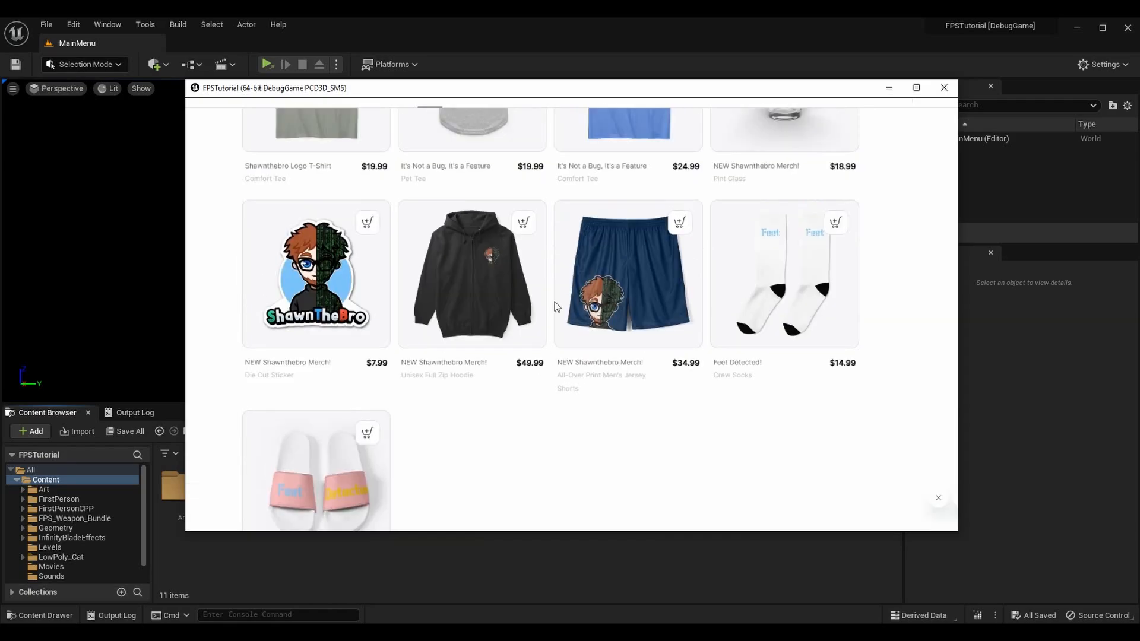
scroll(549, 311, up, 5)
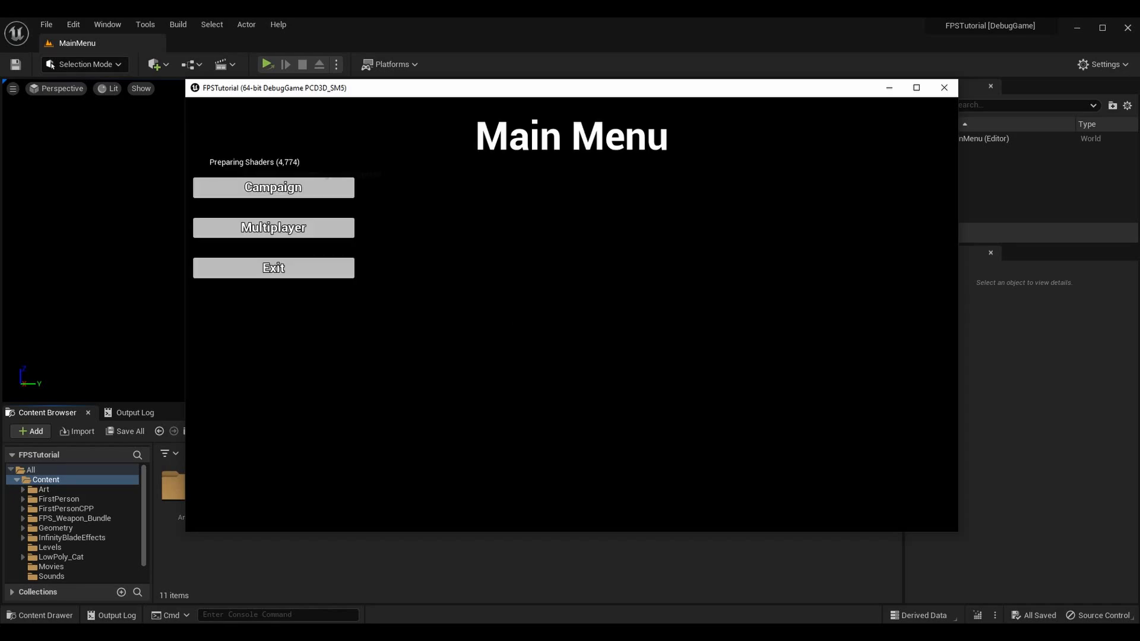
key(alt+F4)
- Switch the play mode back to New Editor Window (PIE), running the main menu in it, and close the preview
click(336, 64)
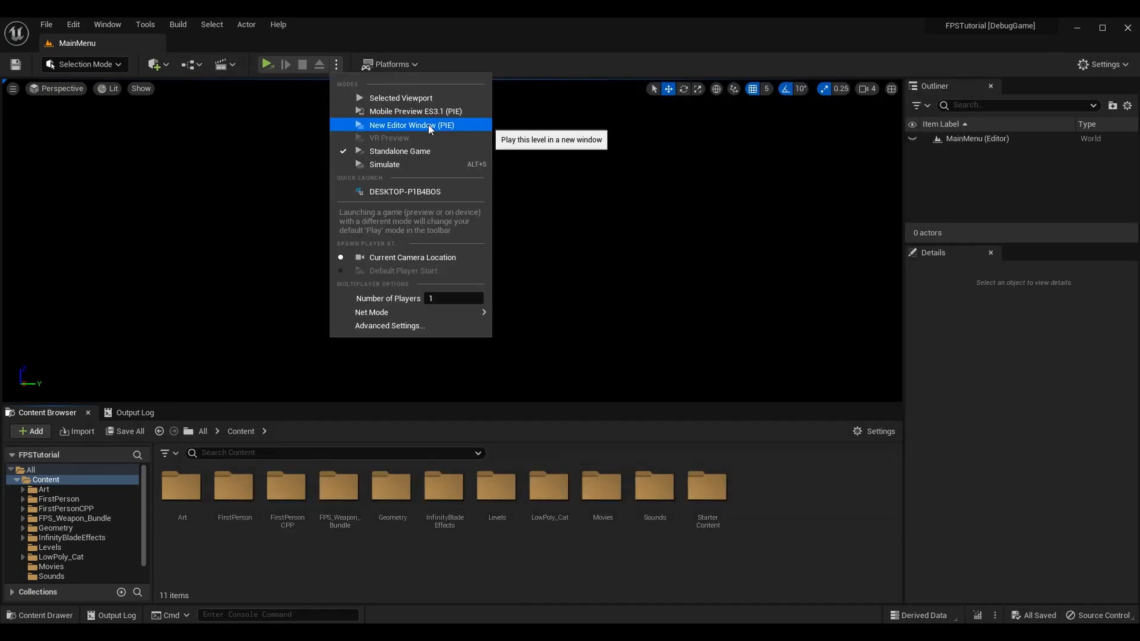
click(429, 121)
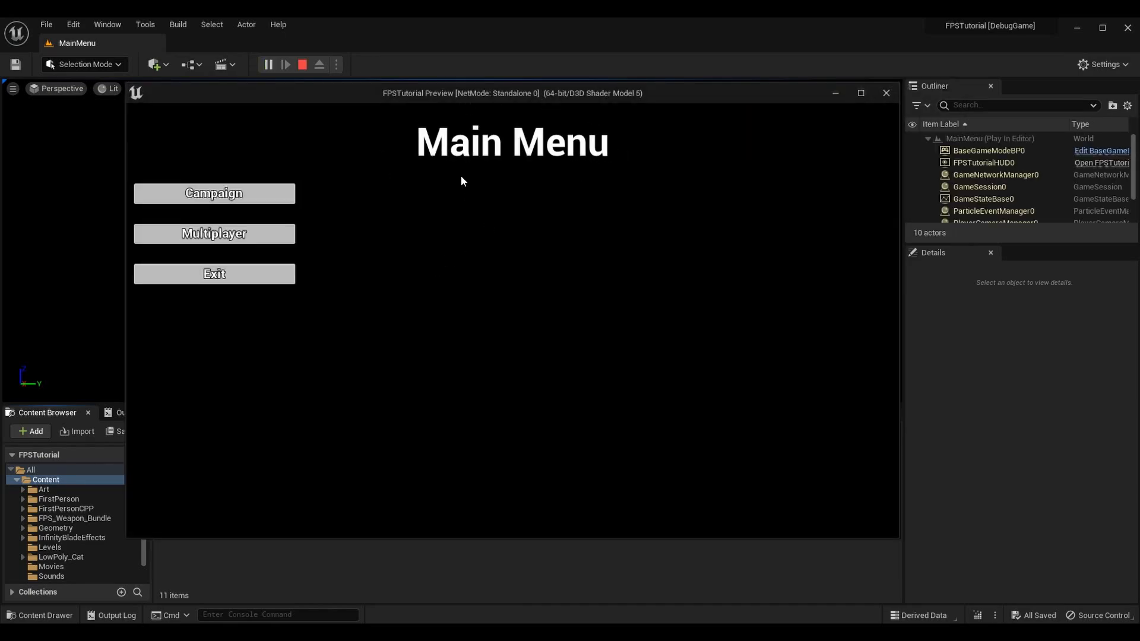
click(886, 93)
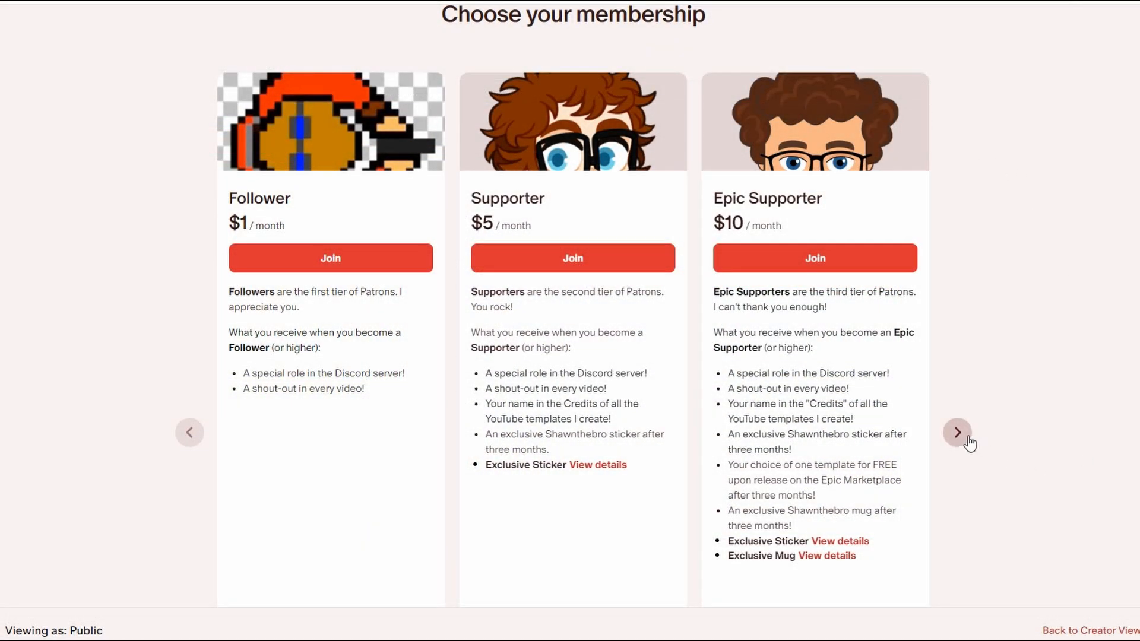
click(968, 439)
scroll(1036, 448, down, 2)
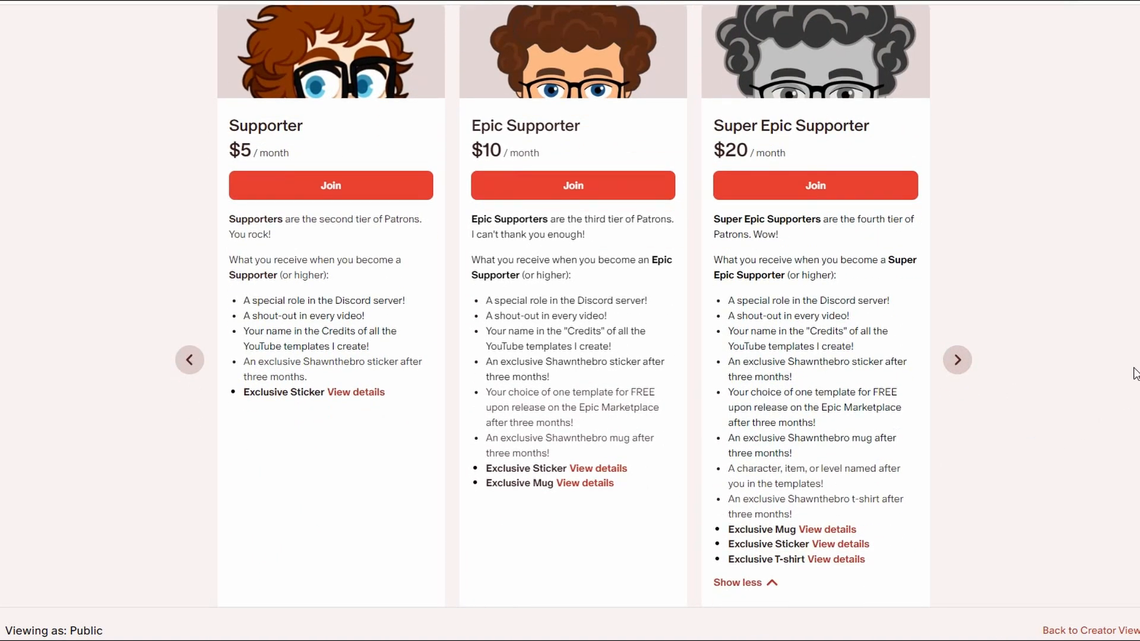
click(958, 360)
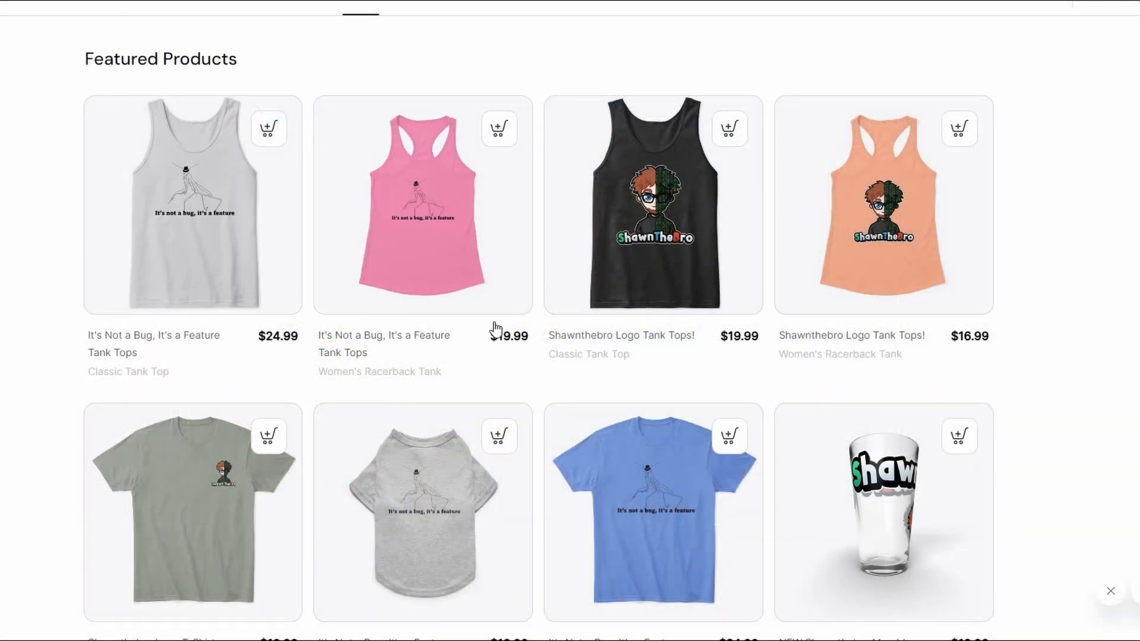
scroll(1107, 232, down, 5)
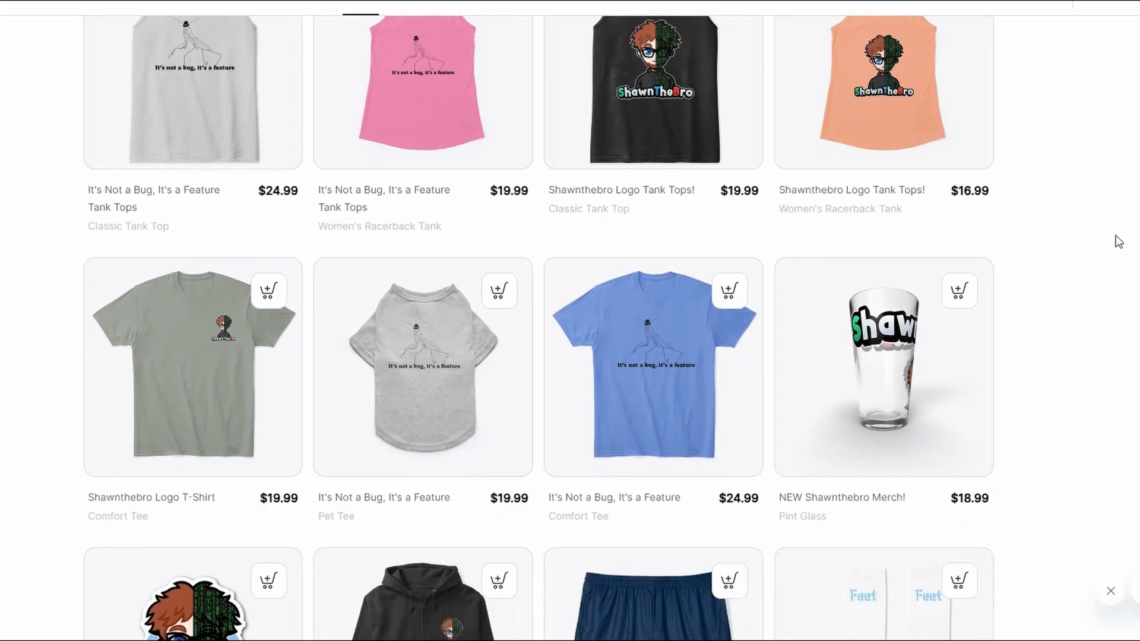
scroll(1122, 191, down, 1)
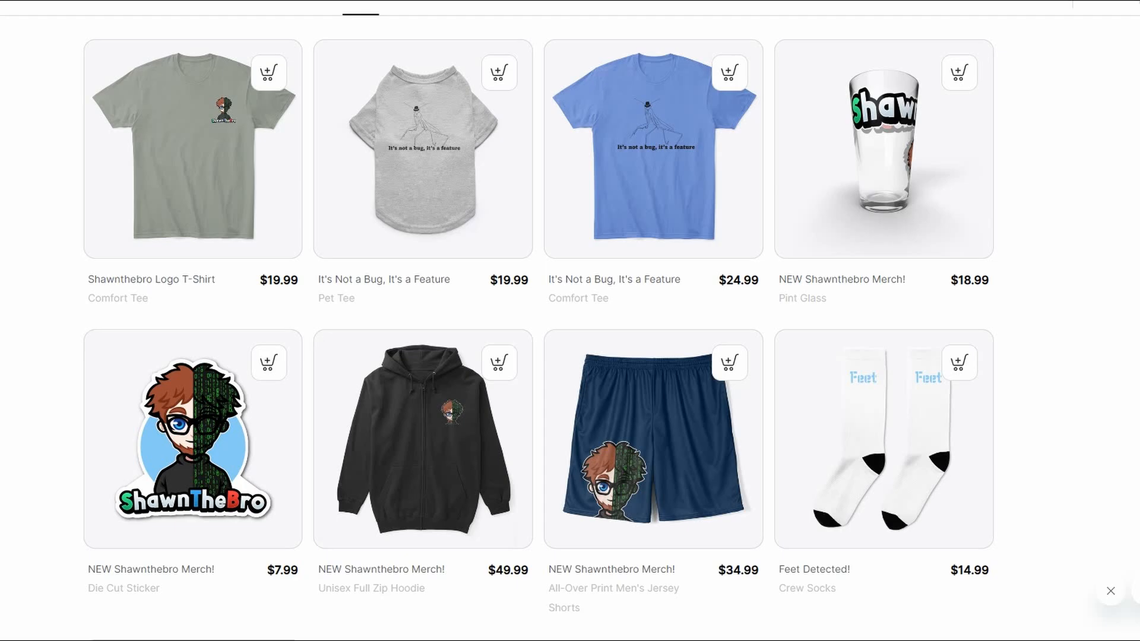
scroll(538, 320, down, 3)
scroll(539, 320, down, 3)
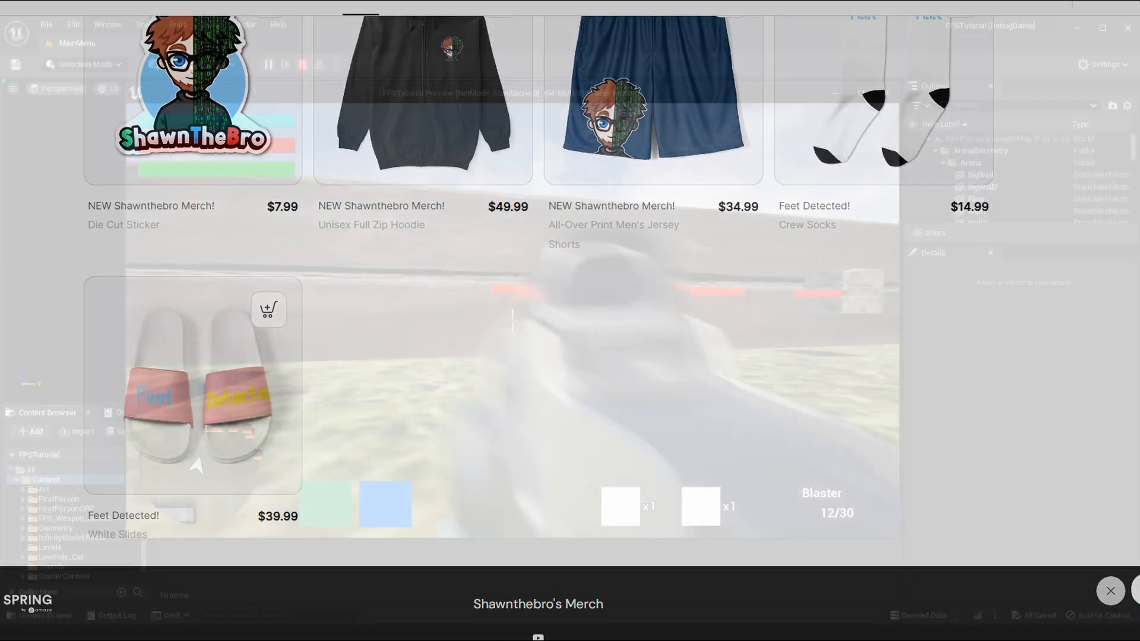